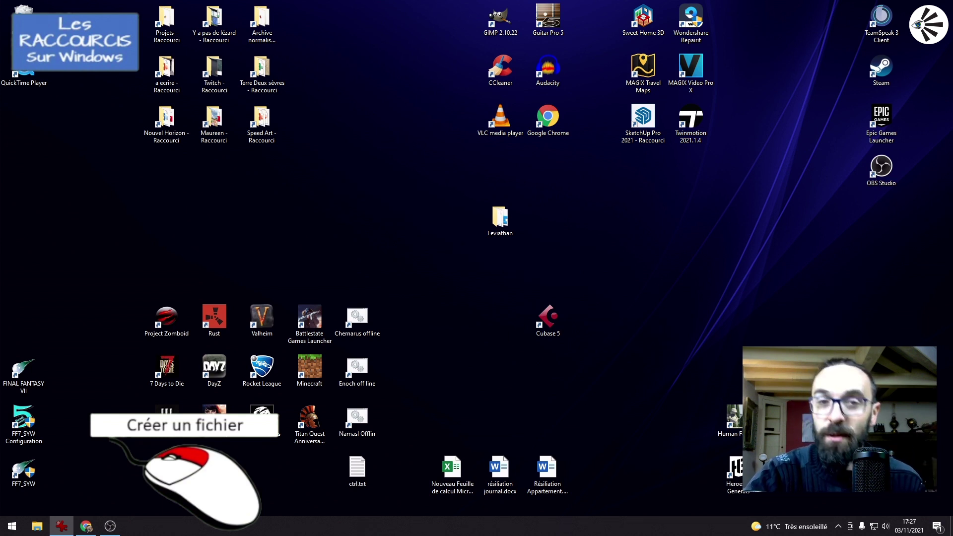
Create a new folder in the empty middle area of the desktop and open it.
{"action": "right_click", "coordinate": [365, 231]}
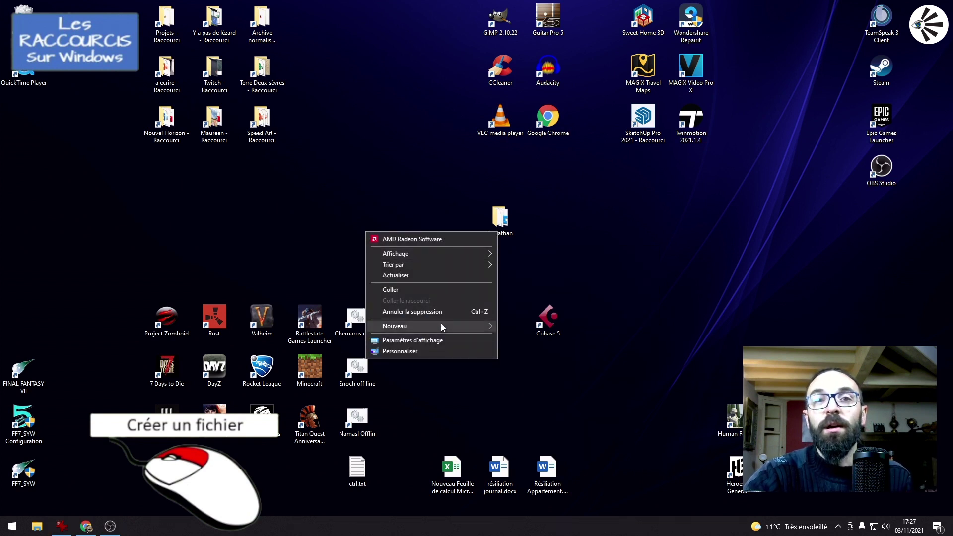
{"action": "mouse_move", "coordinate": [440, 323]}
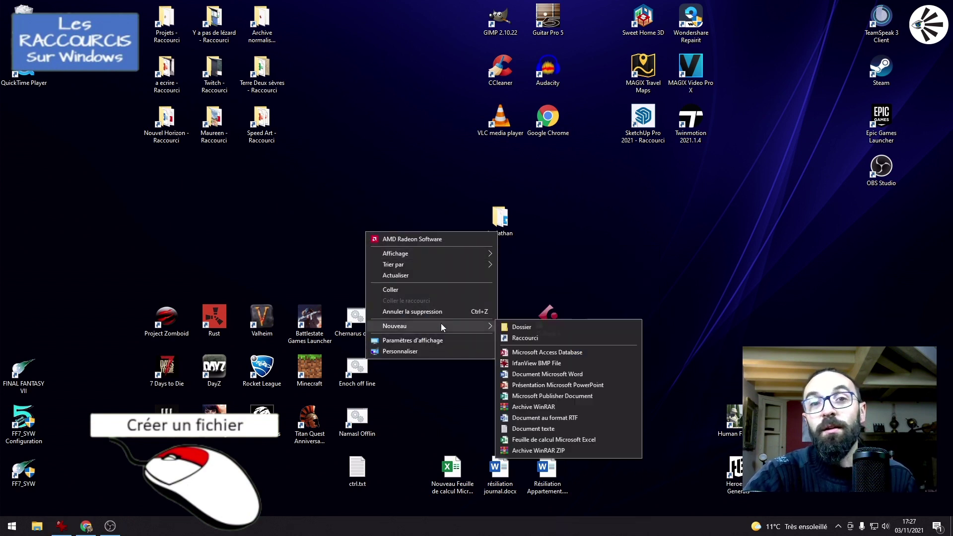
{"action": "left_click", "coordinate": [529, 324]}
{"action": "left_click_drag", "start_coordinate": [377, 260], "coordinate": [377, 214]}
{"action": "double_click", "coordinate": [352, 225]}
Create a text document in the open folder, keeping its default name.
{"action": "right_click", "coordinate": [363, 213]}
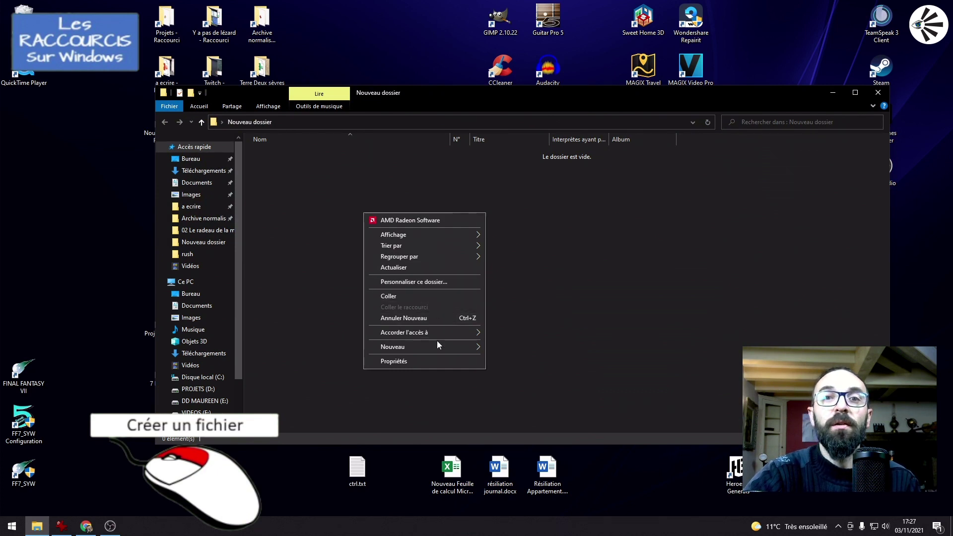
{"action": "mouse_move", "coordinate": [440, 347]}
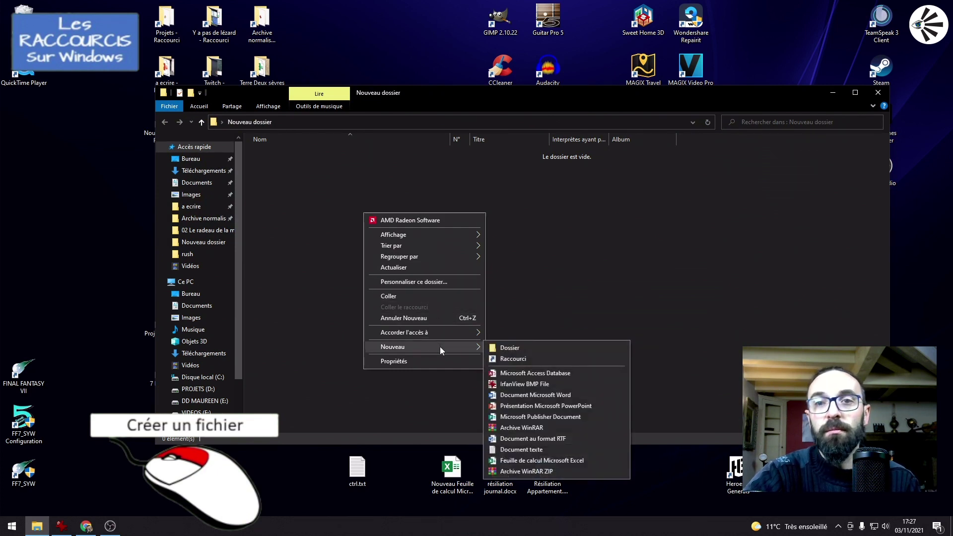
{"action": "left_click", "coordinate": [535, 451]}
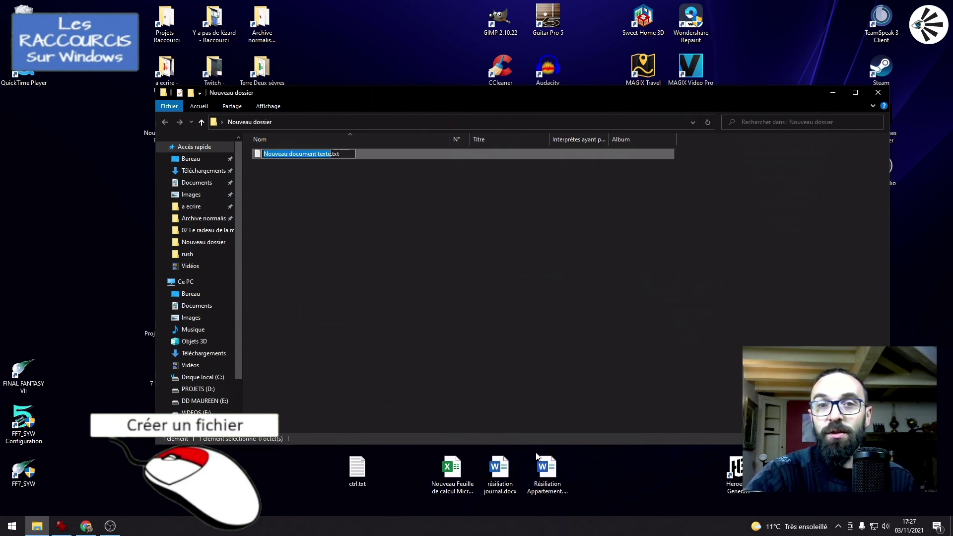
{"action": "left_click", "coordinate": [317, 203]}
Copy the text document and paste it nine times into the same folder.
{"action": "key", "text": "ctrl+a"}
{"action": "key", "text": "ctrl+c"}
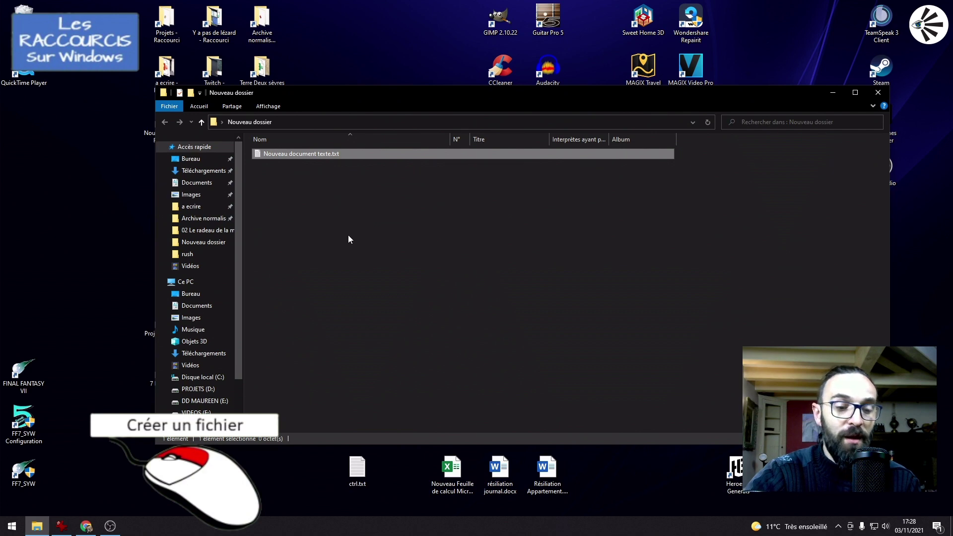
{"action": "key", "text": "ctrl+v"}
{"action": "key", "text": "ctrl+v"}
{"action": "key", "text": "ctrl+v"}
{"action": "key", "text": "ctrl+v"}
{"action": "key", "text": "ctrl+v"}
{"action": "key", "text": "ctrl+v"}
{"action": "key", "text": "ctrl+v"}
{"action": "key", "text": "ctrl+v"}
{"action": "key", "text": "ctrl+v"}
Duplicate all ten text files in the folder at once.
{"action": "key", "text": "ctrl+a"}
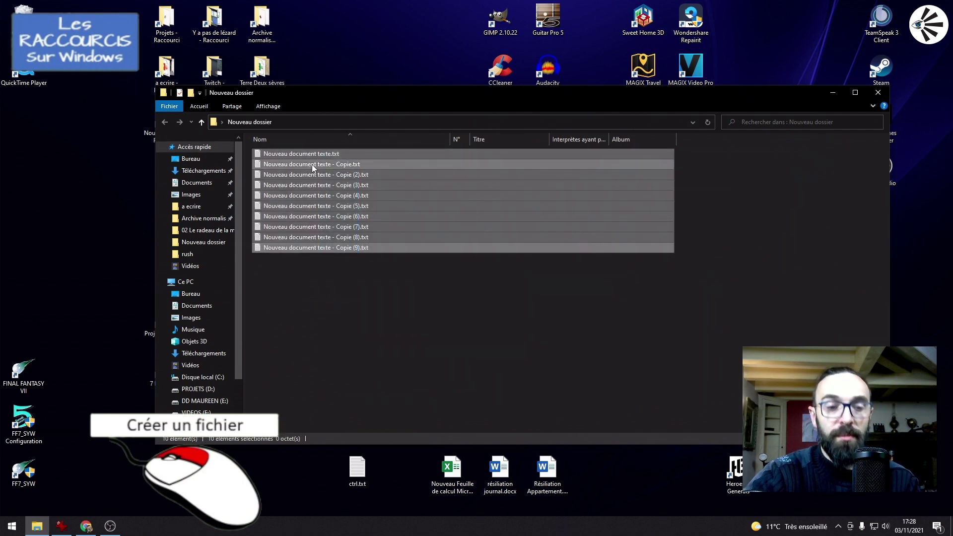
{"action": "key", "text": "ctrl+c"}
{"action": "key", "text": "ctrl+v"}
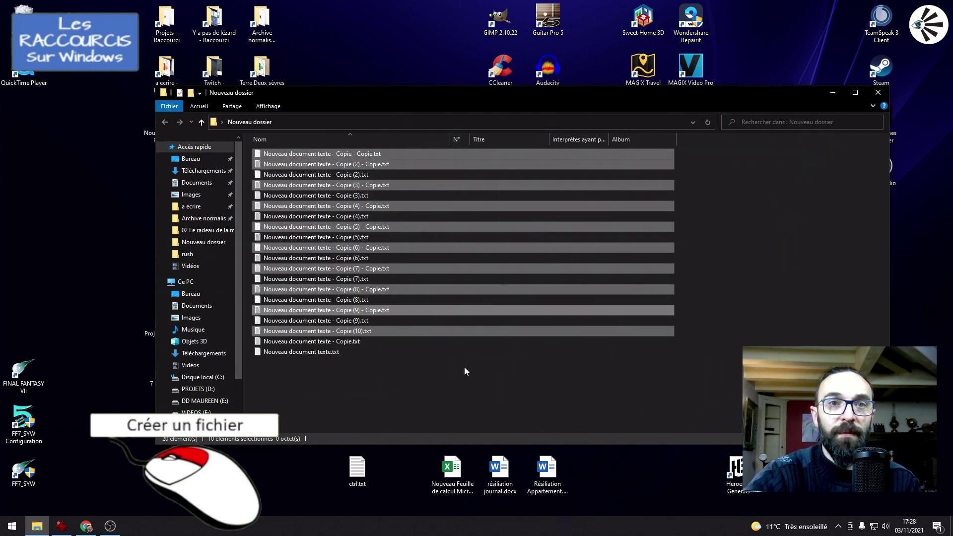
Duplicate every file below the first one in the list within the same folder, and close the folder window.
{"action": "left_click_drag", "start_coordinate": [463, 367], "coordinate": [307, 166]}
{"action": "key", "text": "ctrl+c"}
{"action": "key", "text": "ctrl+v"}
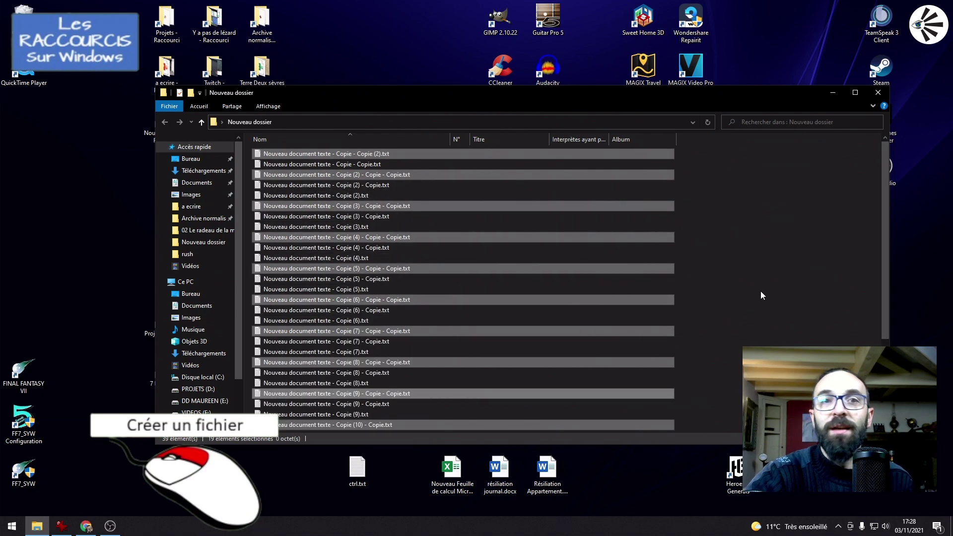
{"action": "left_click", "coordinate": [760, 291]}
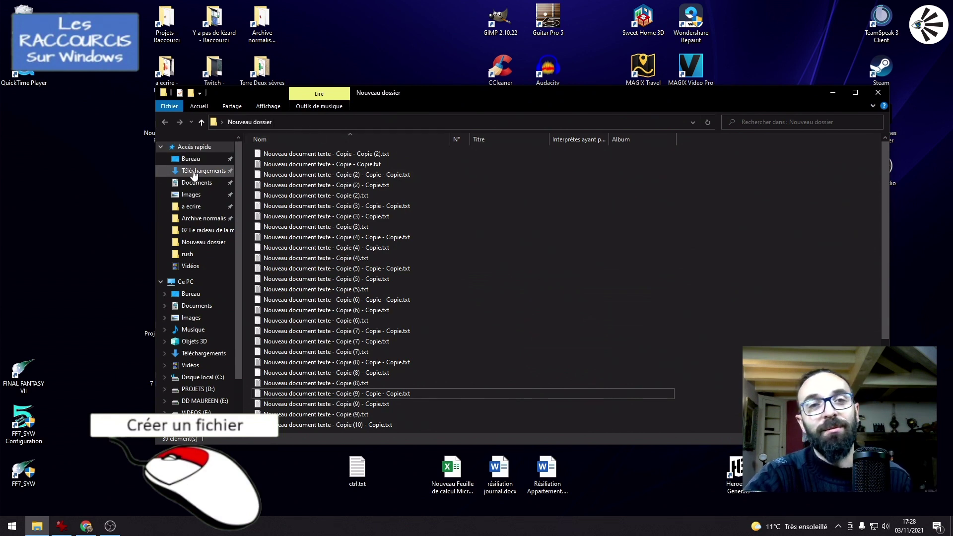
{"action": "key", "text": "super+e"}
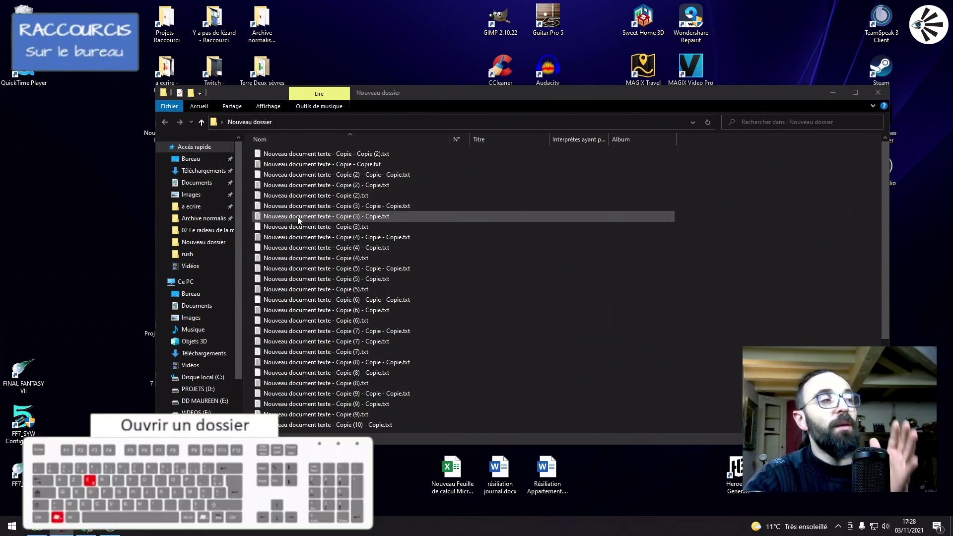
{"action": "left_click", "coordinate": [878, 93]}
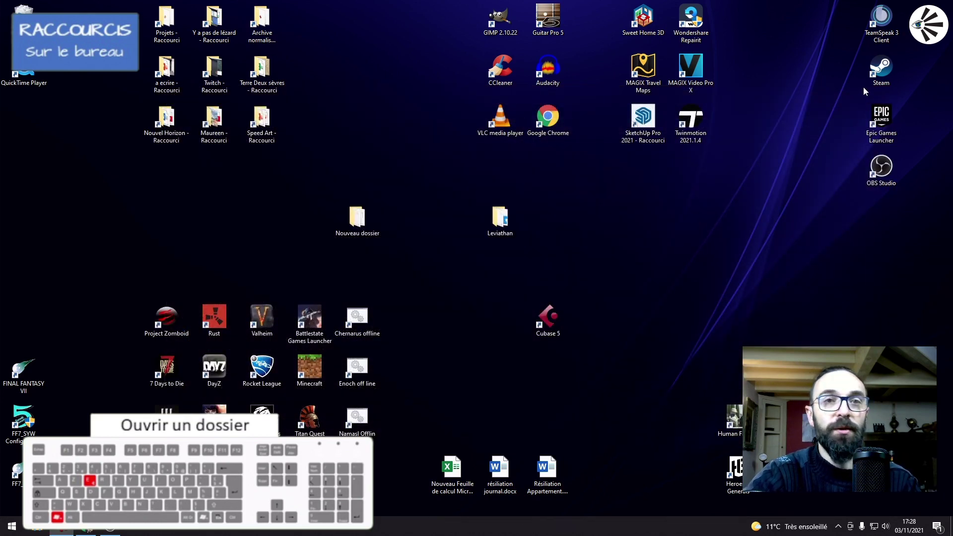
Open File Explorer to view the frequent folders and recent files, close it, and repeat the opening and closing once.
{"action": "key", "text": "super+e"}
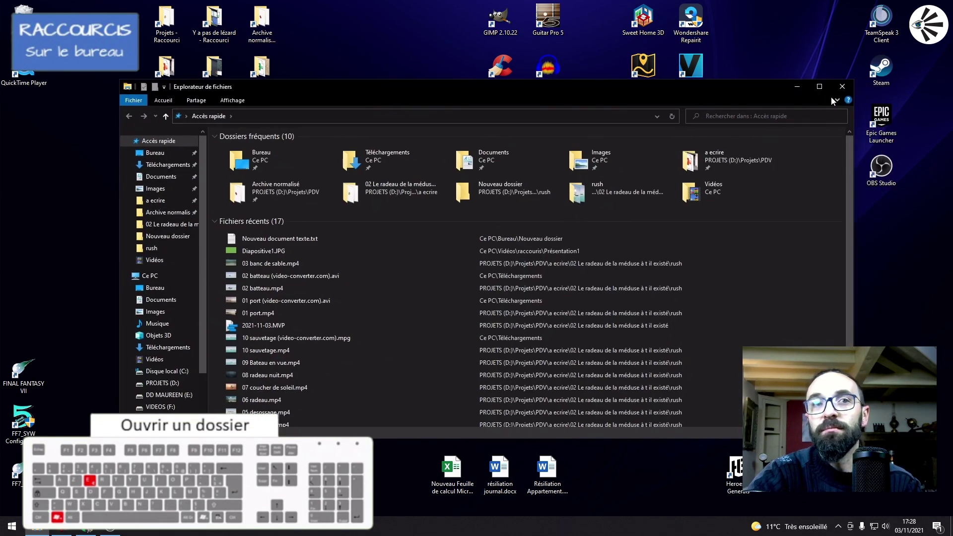
{"action": "scroll", "coordinate": [579, 226], "scroll_direction": "down", "scroll_amount": 1}
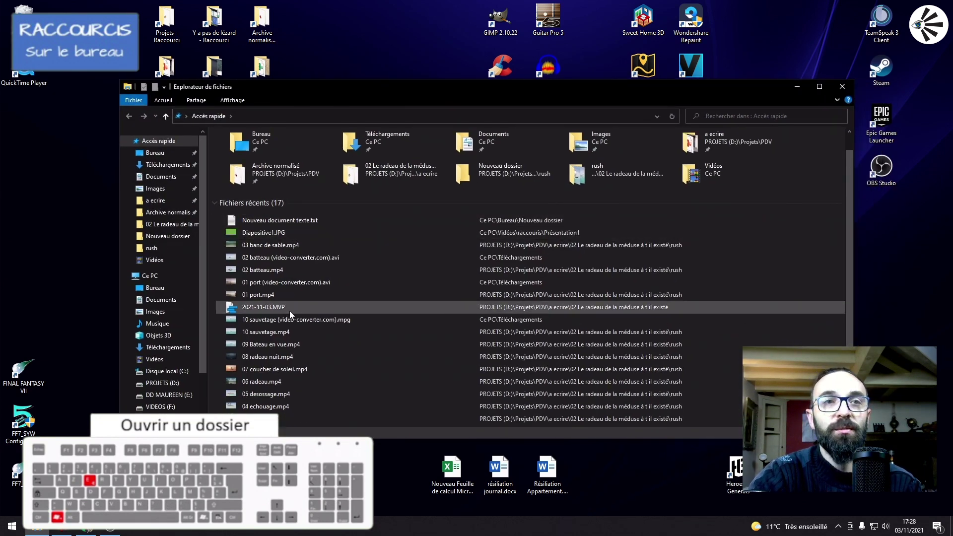
{"action": "left_click", "coordinate": [842, 86]}
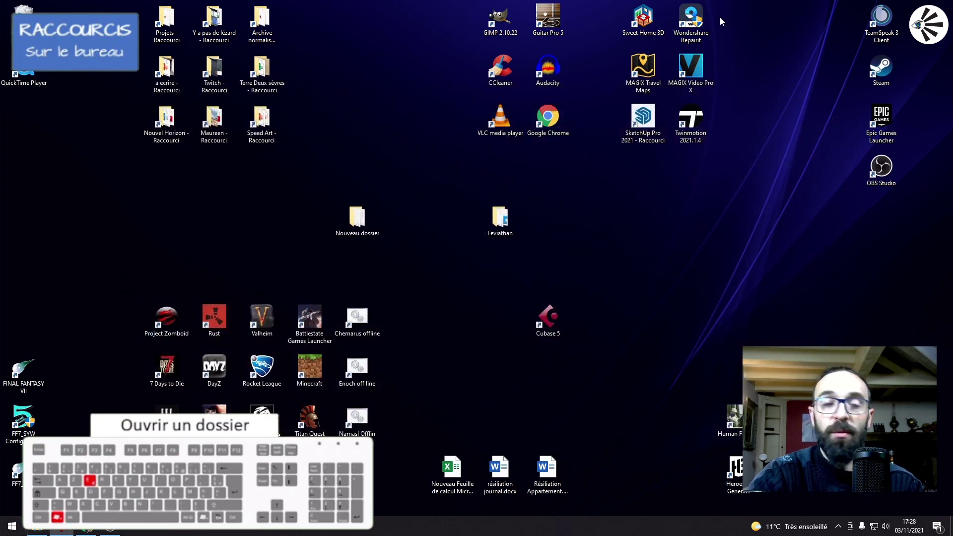
{"action": "key", "text": "super+e"}
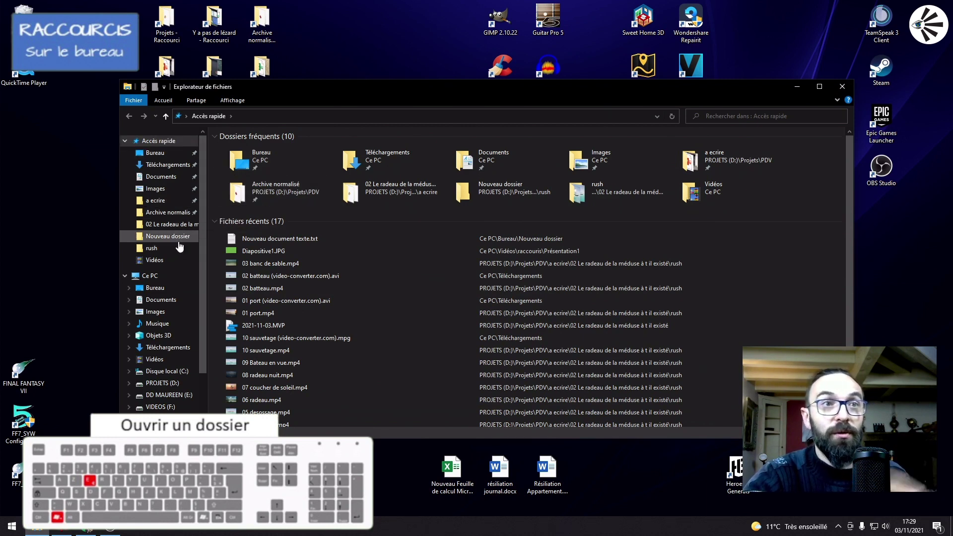
{"action": "left_click", "coordinate": [842, 86]}
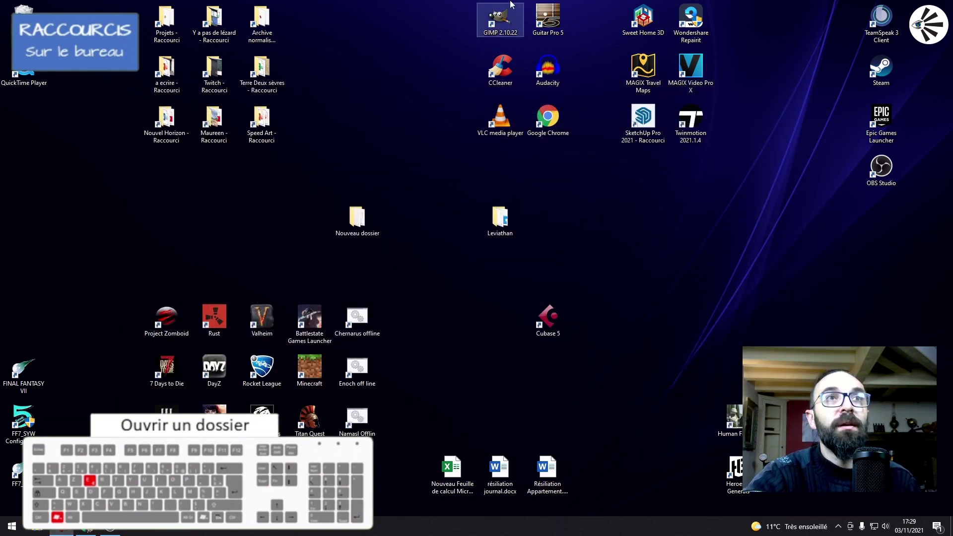
Open File Explorer, browse through PROJETS (D:), Projets and PDV to the "a ecrire" folder, and close the window.
{"action": "key", "text": "super+e"}
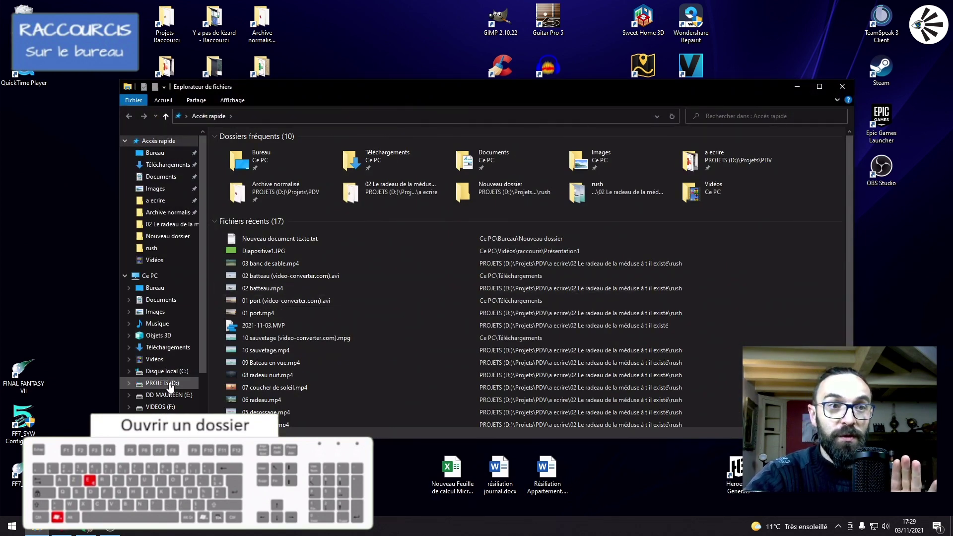
{"action": "left_click", "coordinate": [167, 384]}
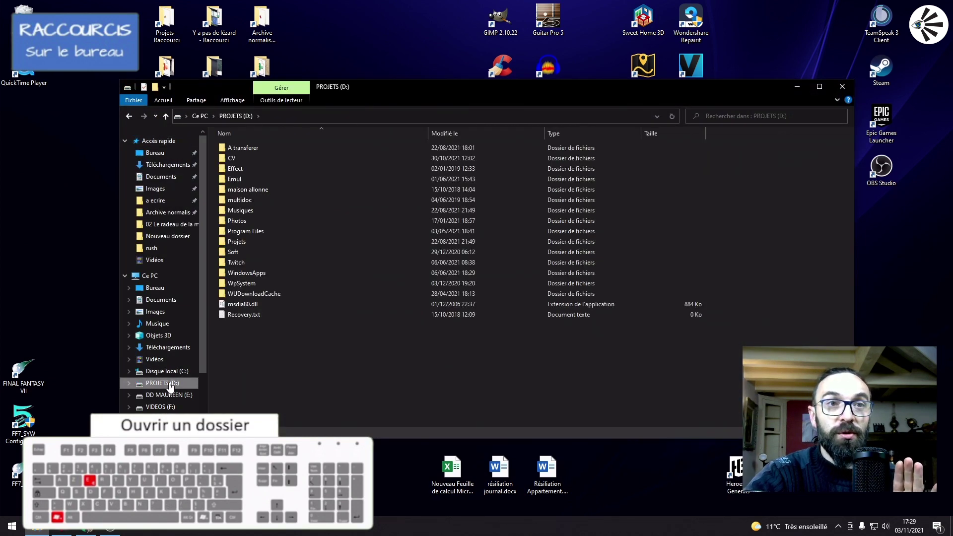
{"action": "double_click", "coordinate": [241, 243]}
{"action": "double_click", "coordinate": [246, 223]}
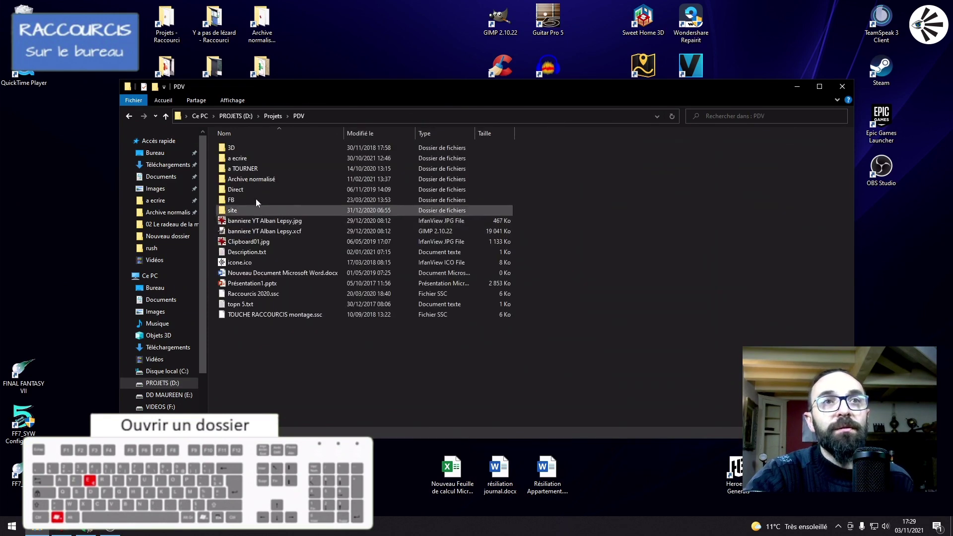
{"action": "double_click", "coordinate": [255, 159]}
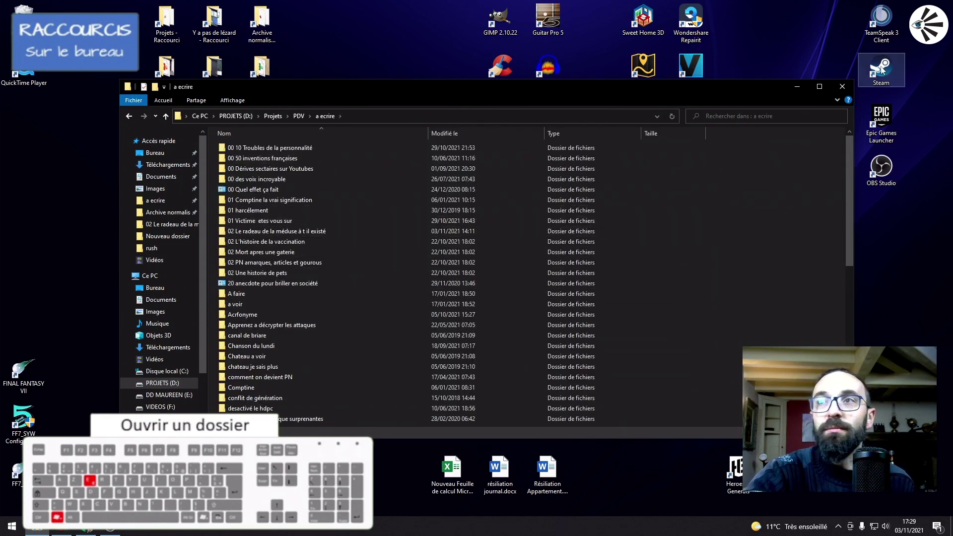
{"action": "left_click", "coordinate": [843, 83]}
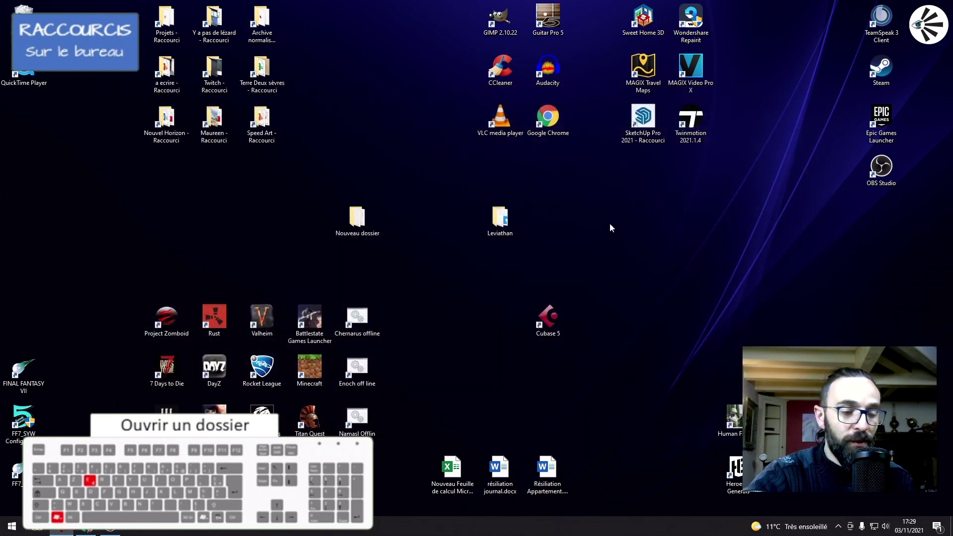
Open File Explorer, look through the "a ecrire" folder via its Quick access entry, and close the window.
{"action": "key", "text": "super+e"}
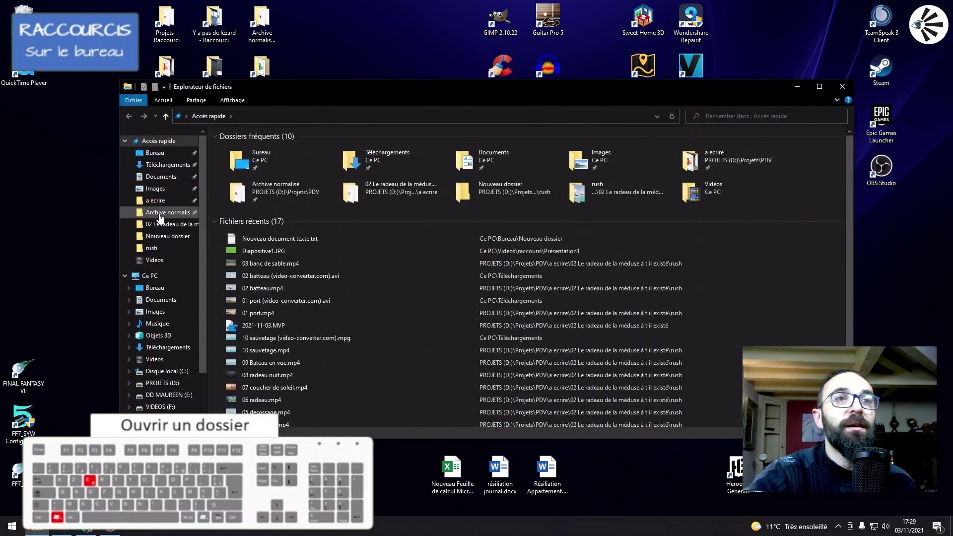
{"action": "left_click", "coordinate": [155, 200]}
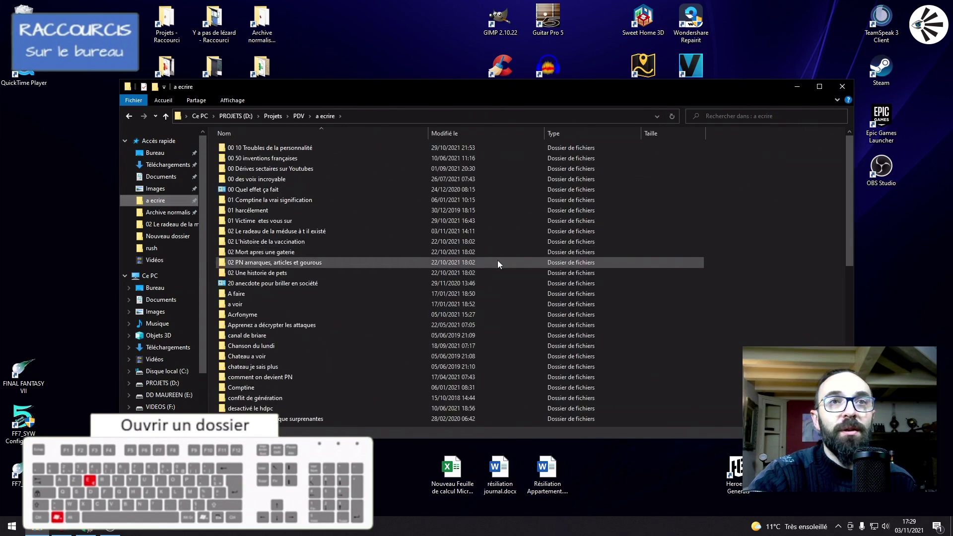
{"action": "scroll", "coordinate": [336, 281], "scroll_direction": "down", "scroll_amount": 15}
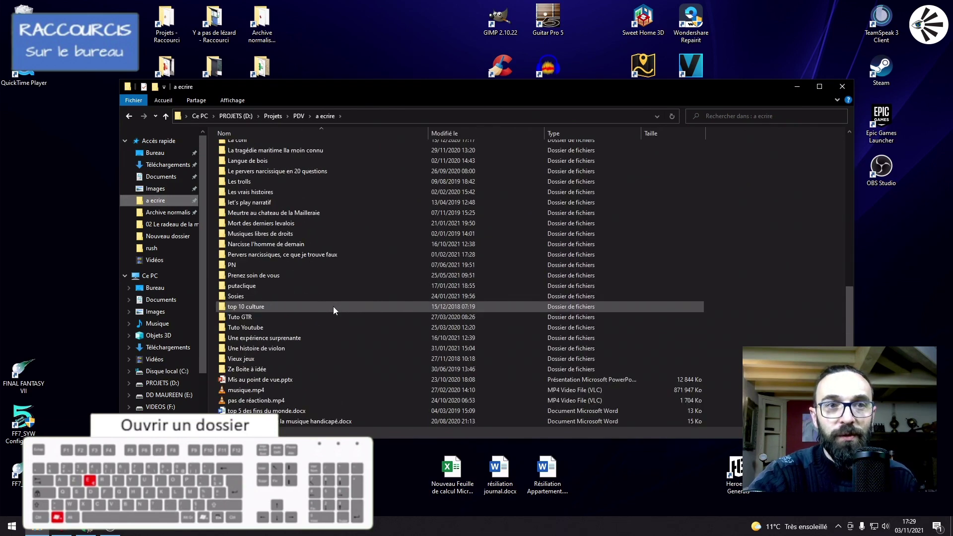
{"action": "scroll", "coordinate": [332, 305], "scroll_direction": "up", "scroll_amount": 10}
{"action": "left_click", "coordinate": [841, 87]}
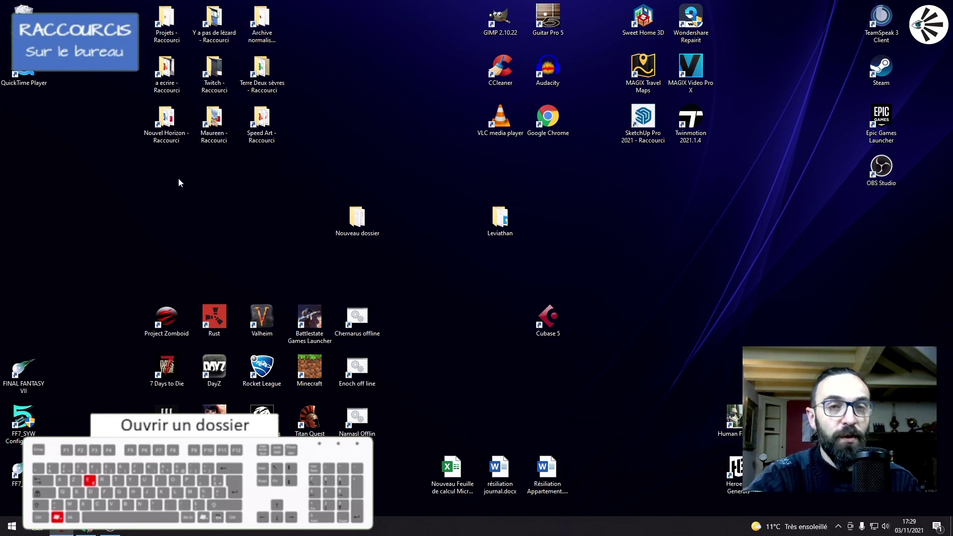
Open File Explorer, display Ce PC, and close the window.
{"action": "key", "text": "super+e"}
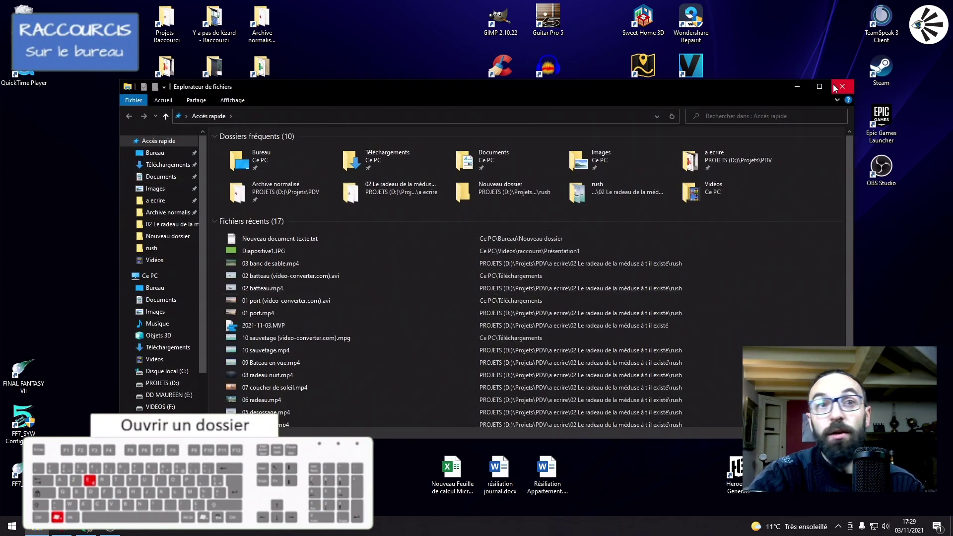
{"action": "left_click", "coordinate": [149, 275]}
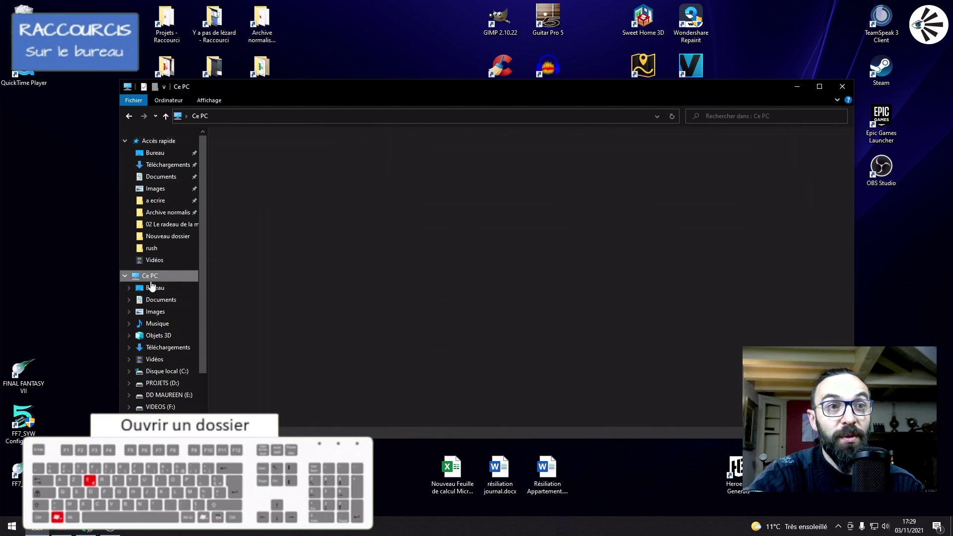
{"action": "left_click", "coordinate": [842, 86]}
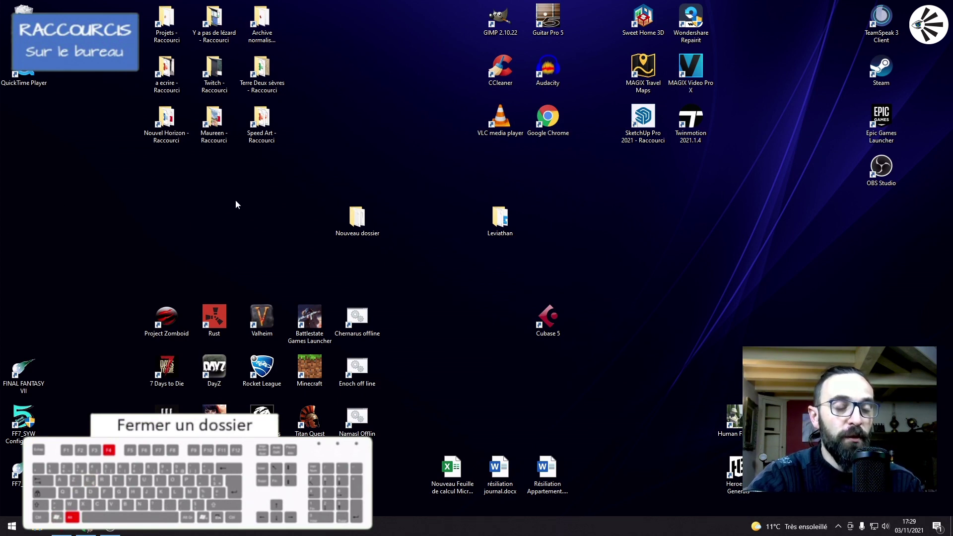
Demonstrate closing a folder window by repeatedly opening File Explorer and closing it again.
{"action": "key", "text": "super+e"}
{"action": "key", "text": "alt+F4"}
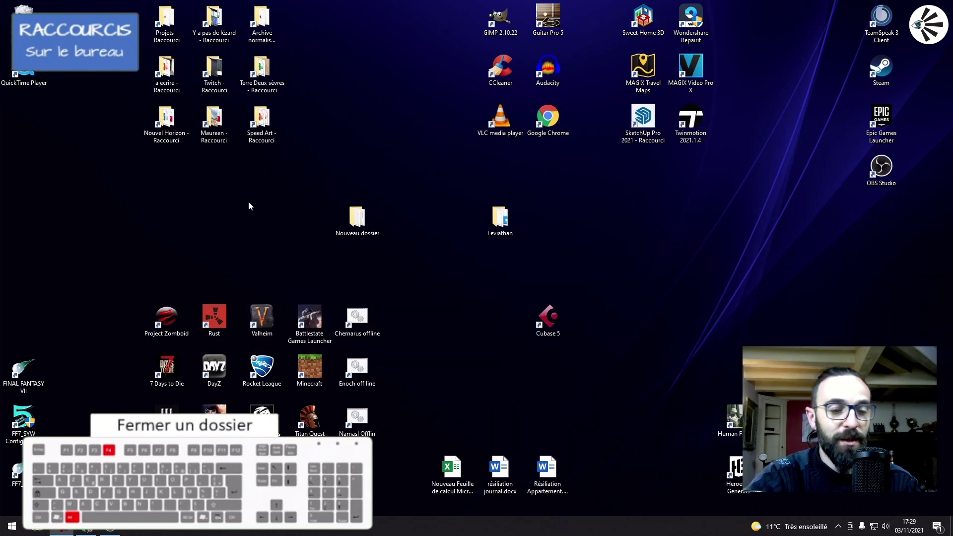
{"action": "key", "text": "super+e"}
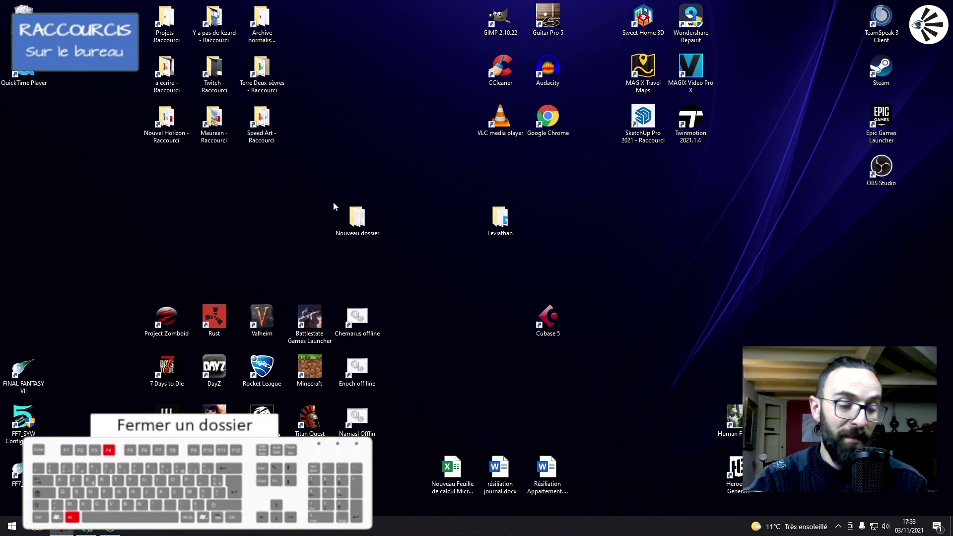
{"action": "key", "text": "super+e"}
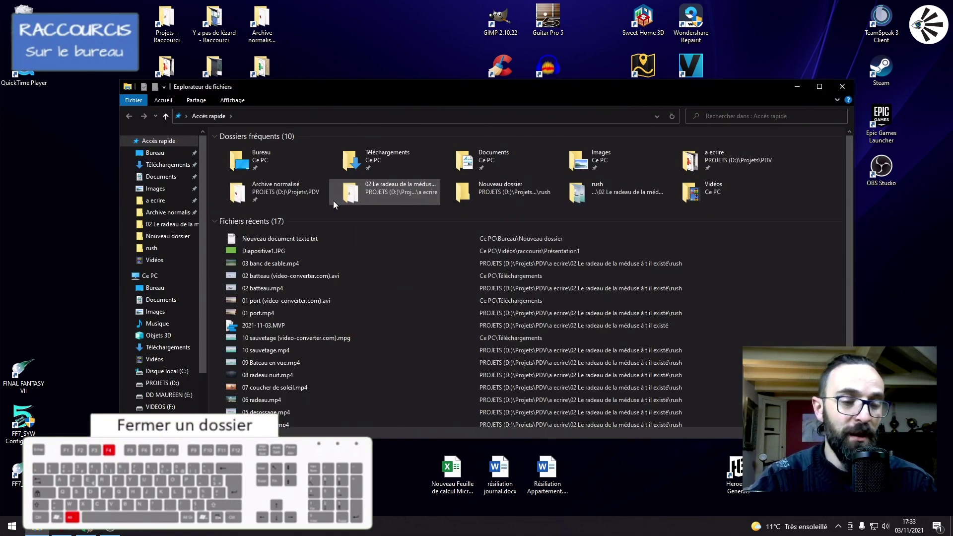
{"action": "key", "text": "alt+F4"}
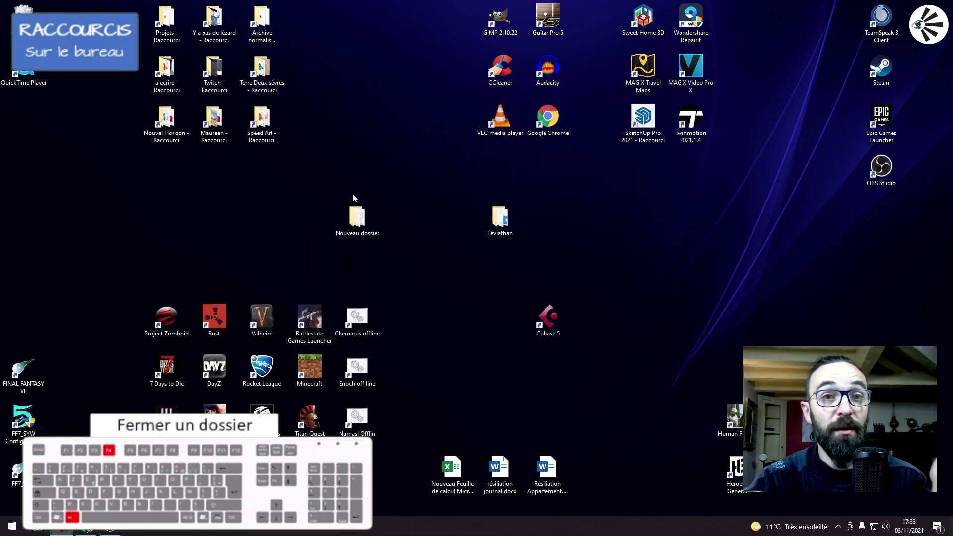
{"action": "key", "text": "super+e"}
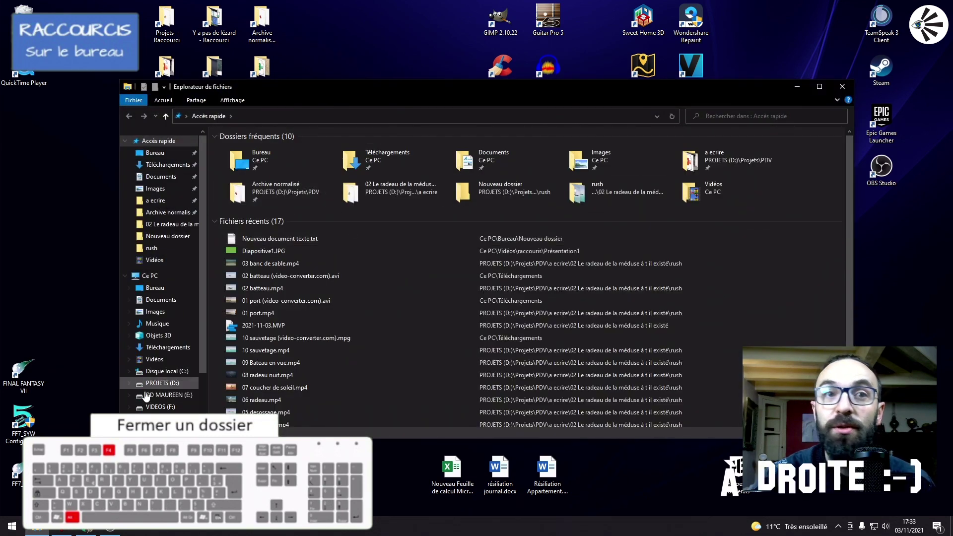
{"action": "left_click", "coordinate": [841, 86]}
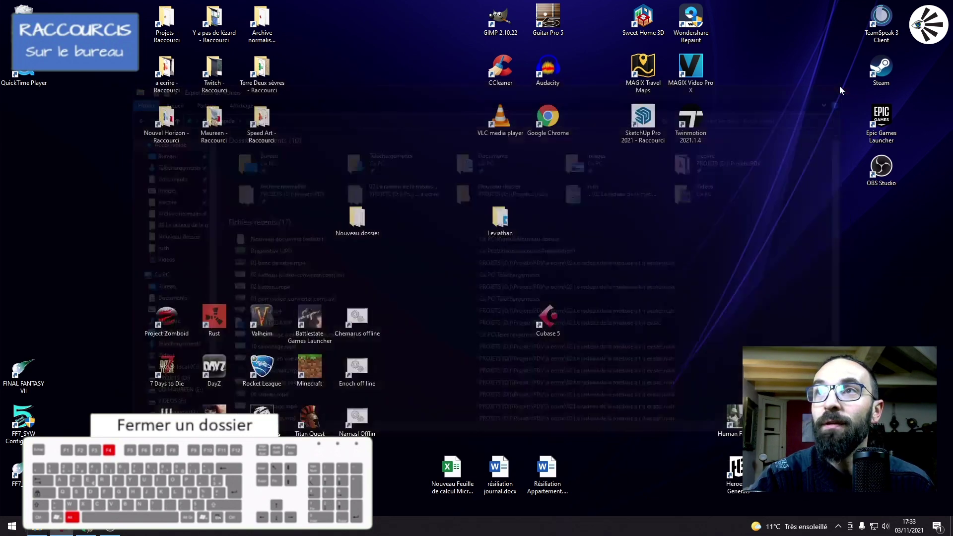
Open a new File Explorer window and close it again.
{"action": "key", "text": "super+e"}
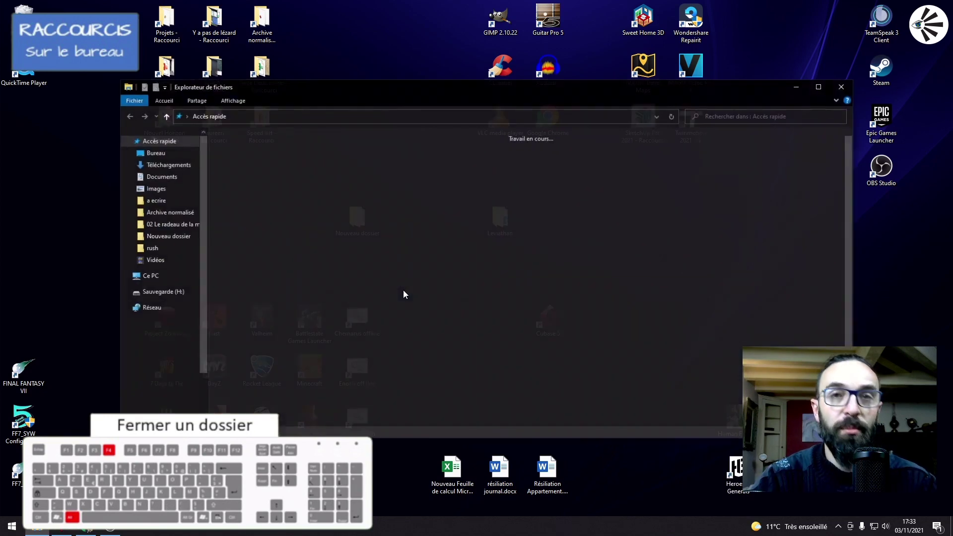
{"action": "key", "text": "alt+F4"}
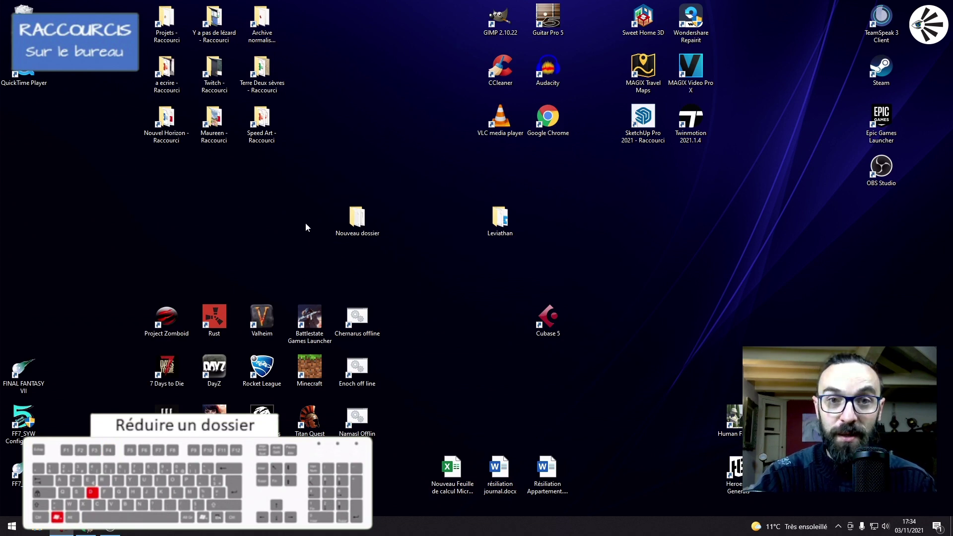
Open File Explorer, minimise it by showing the desktop, restore the window, and show the desktop again.
{"action": "key", "text": "super+e"}
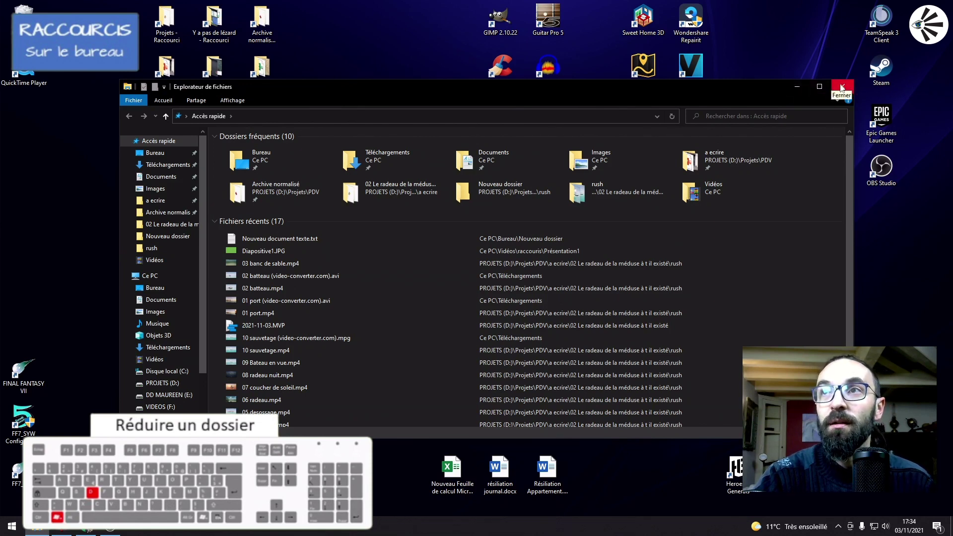
{"action": "key", "text": "super+d"}
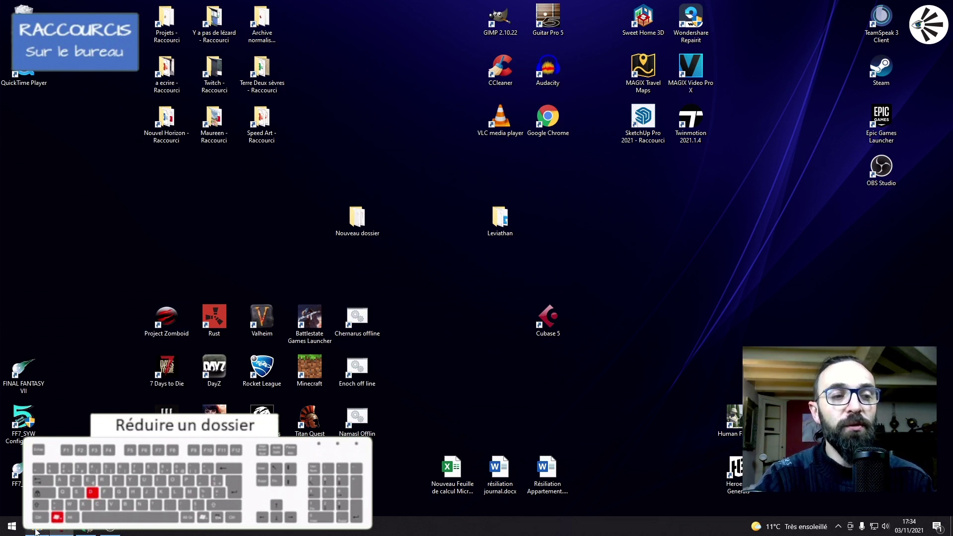
{"action": "mouse_move", "coordinate": [36, 531]}
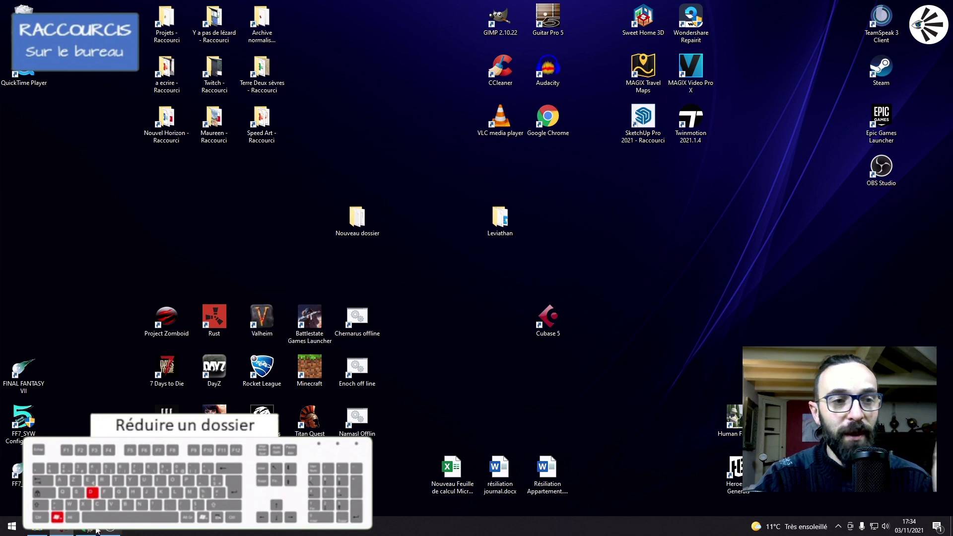
{"action": "left_click", "coordinate": [36, 530]}
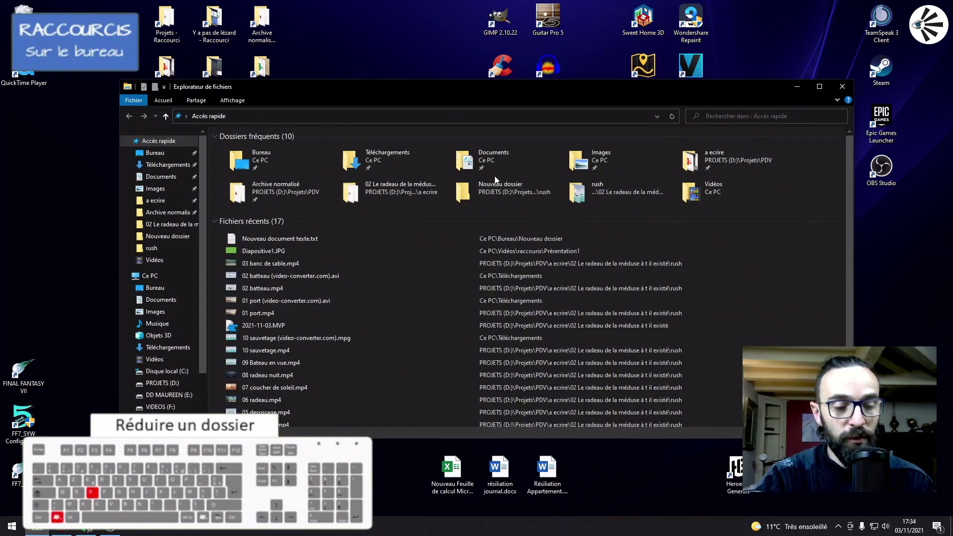
{"action": "key", "text": "super+d"}
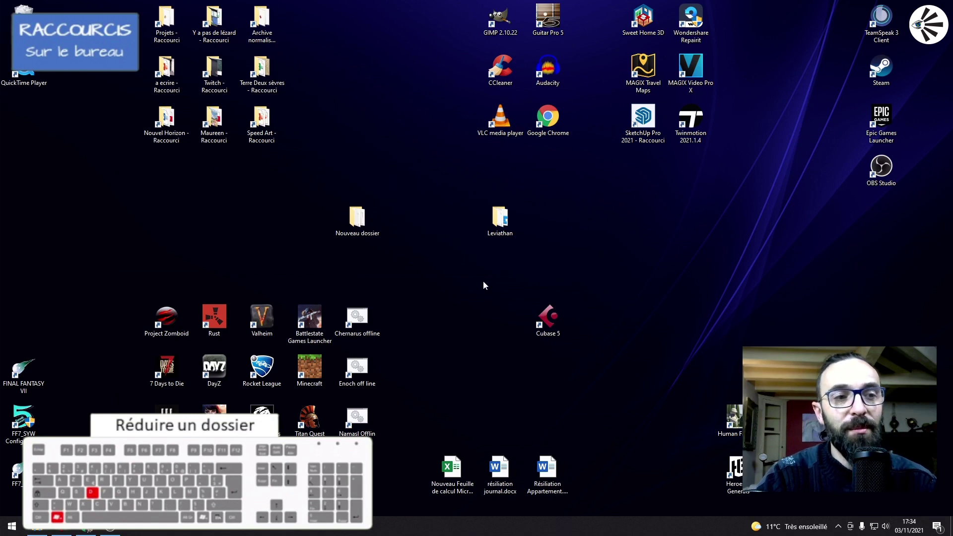
Restore the minimised File Explorer window and close it.
{"action": "mouse_move", "coordinate": [57, 530]}
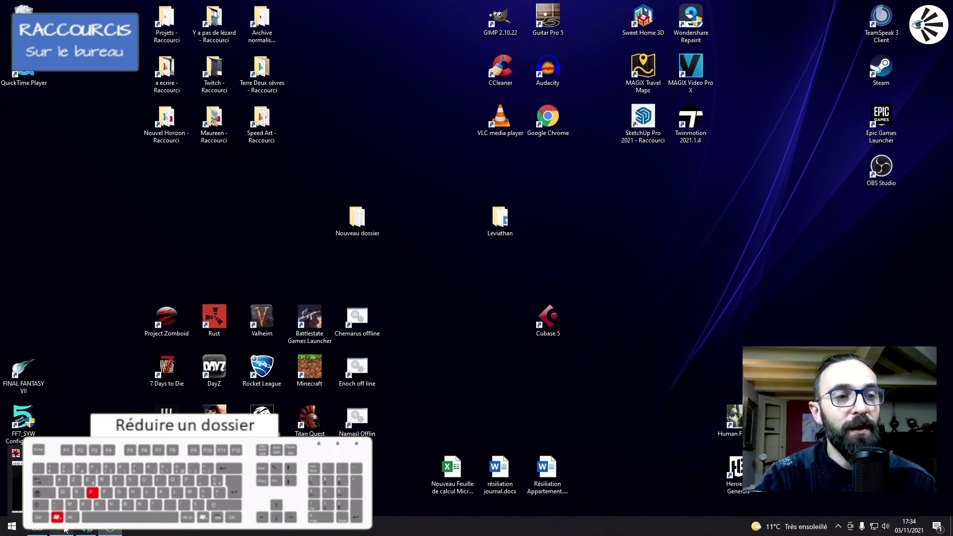
{"action": "key", "text": "ctrl+a"}
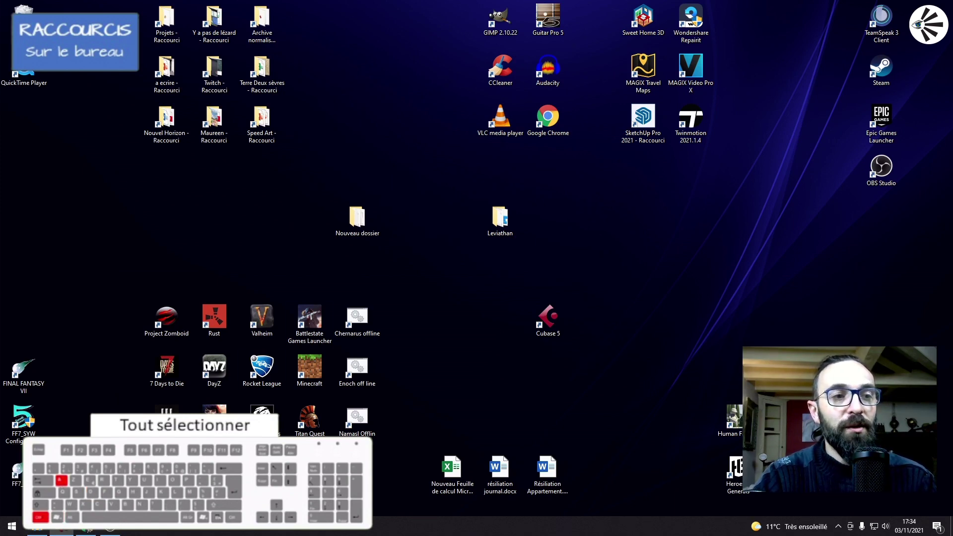
{"action": "left_click", "coordinate": [38, 530]}
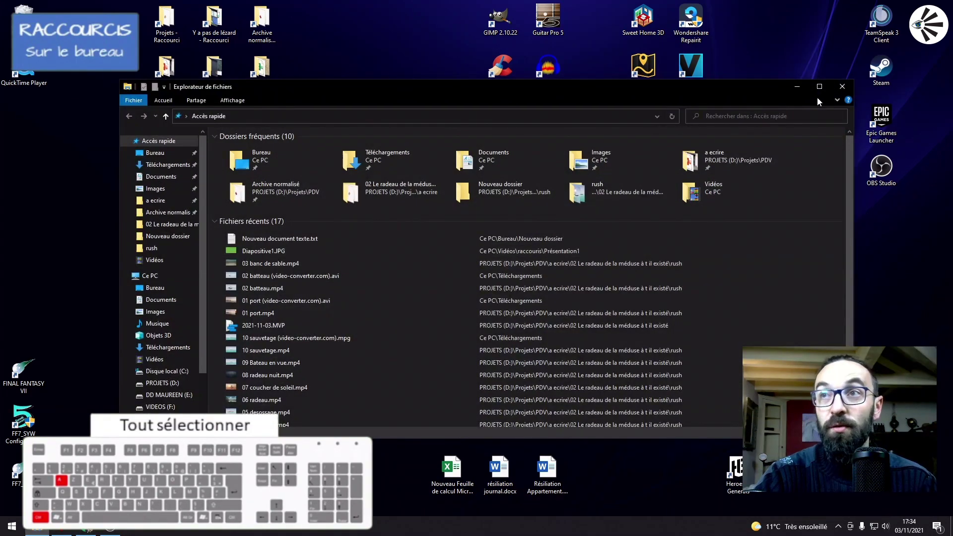
{"action": "left_click", "coordinate": [839, 88]}
Open the "Nouveau dossier" folder from the desktop and maximise its window.
{"action": "double_click", "coordinate": [355, 218]}
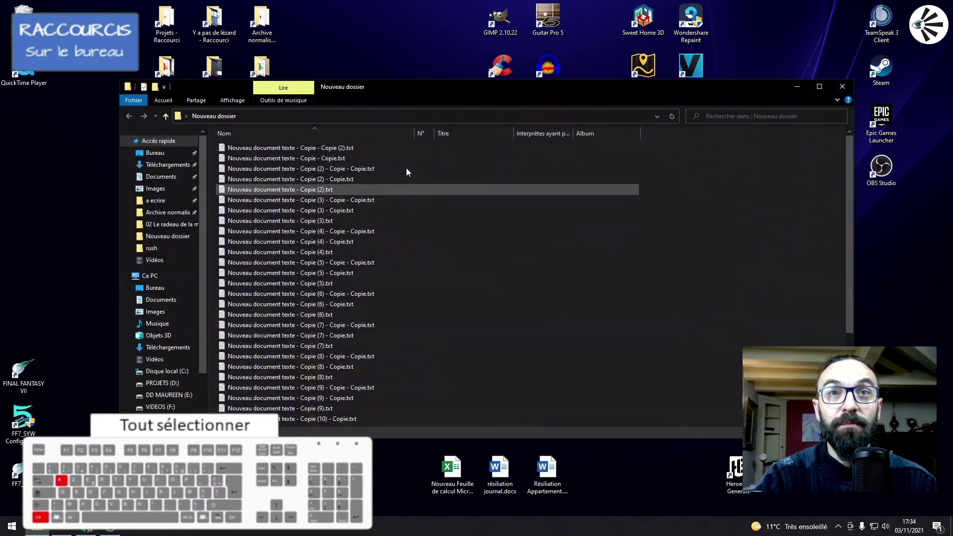
{"action": "left_click_drag", "start_coordinate": [427, 84], "coordinate": [419, 60]}
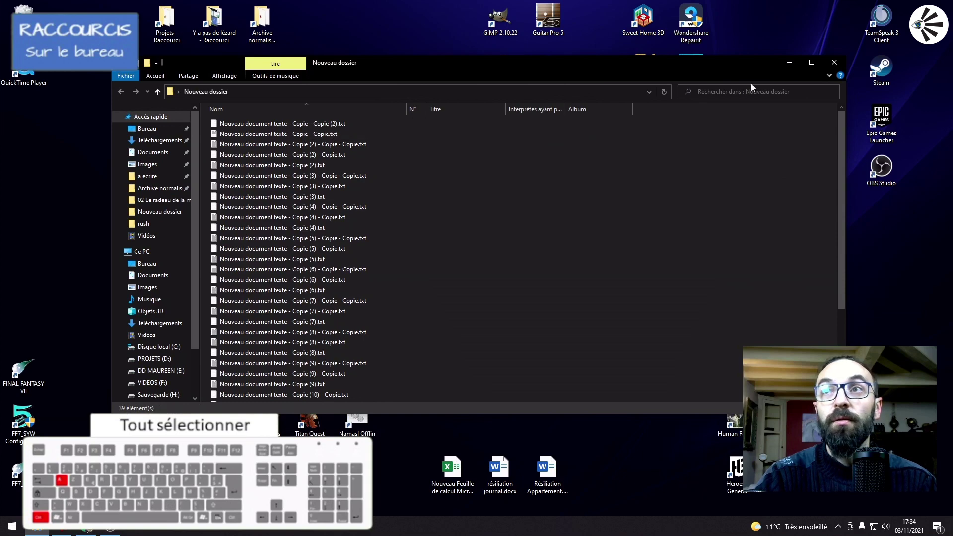
{"action": "left_click", "coordinate": [812, 62]}
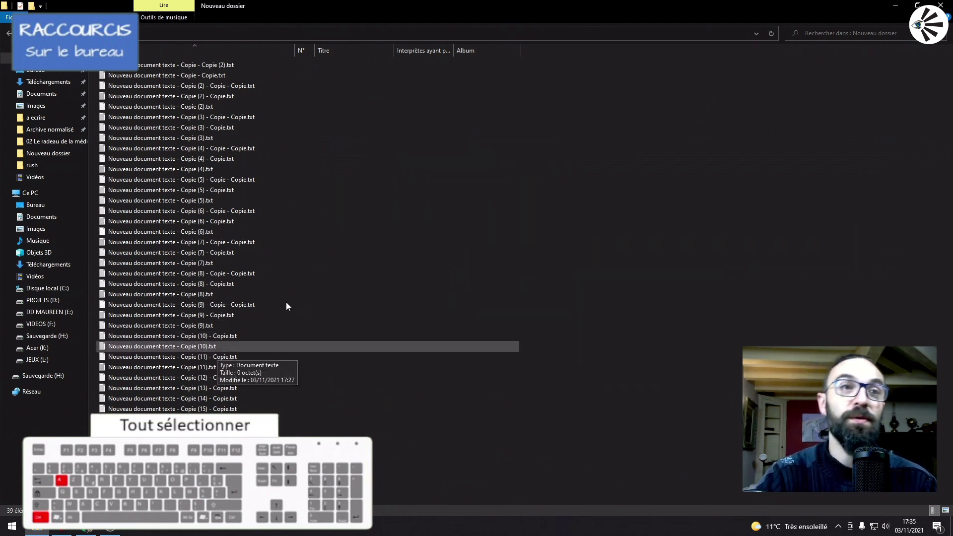
Select all the text files in "Nouveau dossier", then copy and paste them into the same folder.
{"action": "key", "text": "ctrl+a"}
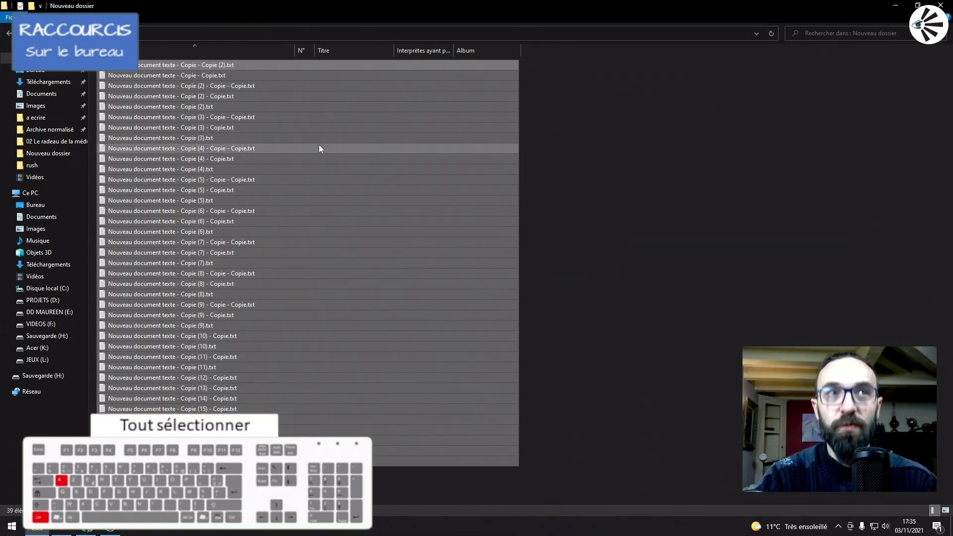
{"action": "right_click", "coordinate": [175, 109]}
{"action": "left_click", "coordinate": [218, 223]}
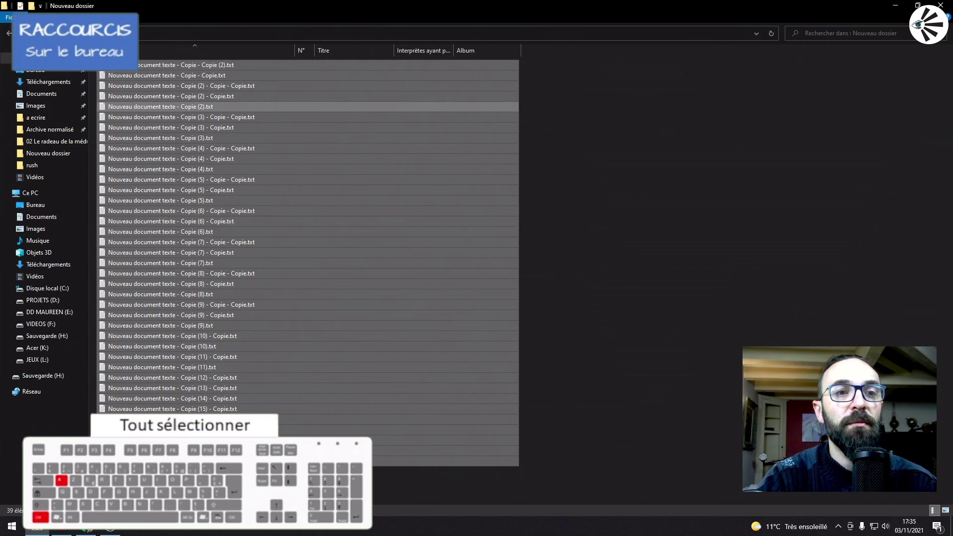
{"action": "right_click", "coordinate": [218, 320]}
{"action": "left_click", "coordinate": [242, 401]}
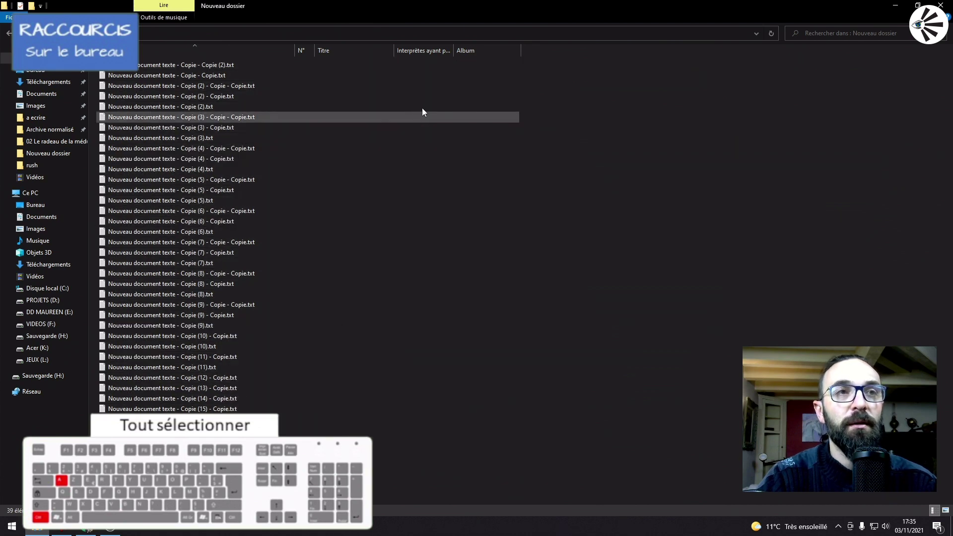
Deselect the pasted copies, select every file in the folder at once, and clear the selection.
{"action": "scroll", "coordinate": [292, 350], "scroll_direction": "up", "scroll_amount": 1}
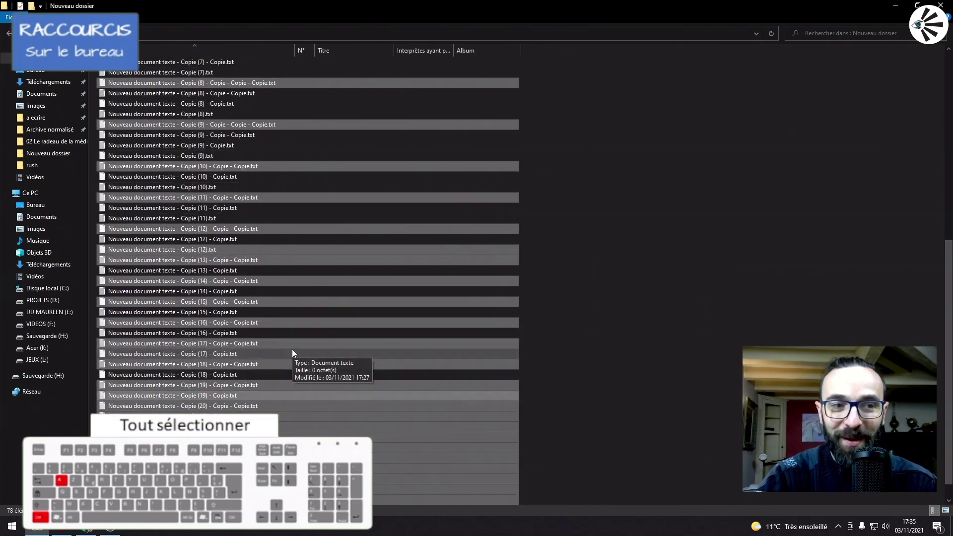
{"action": "left_click", "coordinate": [645, 203]}
{"action": "key", "text": "ctrl+a"}
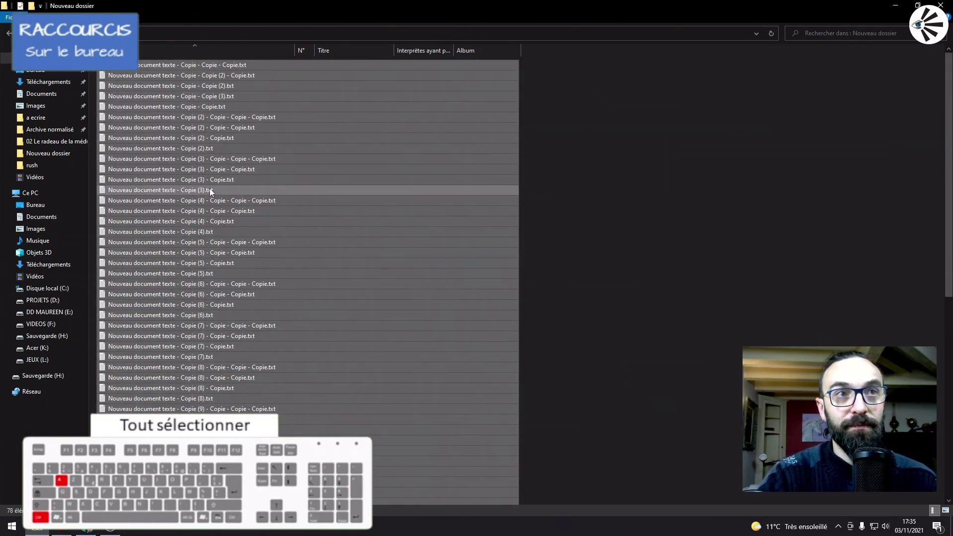
{"action": "left_click", "coordinate": [62, 530]}
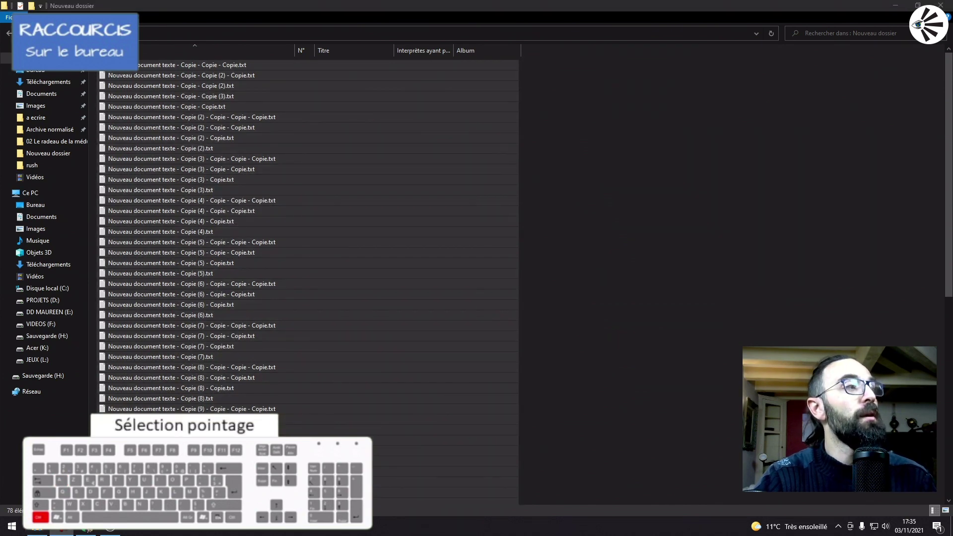
{"action": "left_click", "coordinate": [440, 17]}
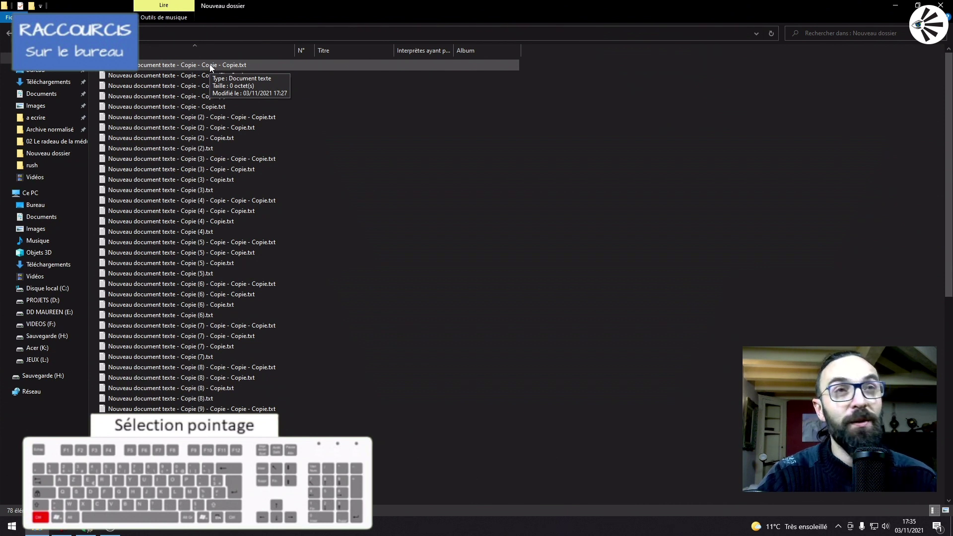
Individually select the first file, "Nouveau document texte - Copie - Copie.txt", and the nine files ending in "Copie (2).txt" through "Copie (10).txt".
{"action": "left_click", "coordinate": [209, 66], "text": "ctrl"}
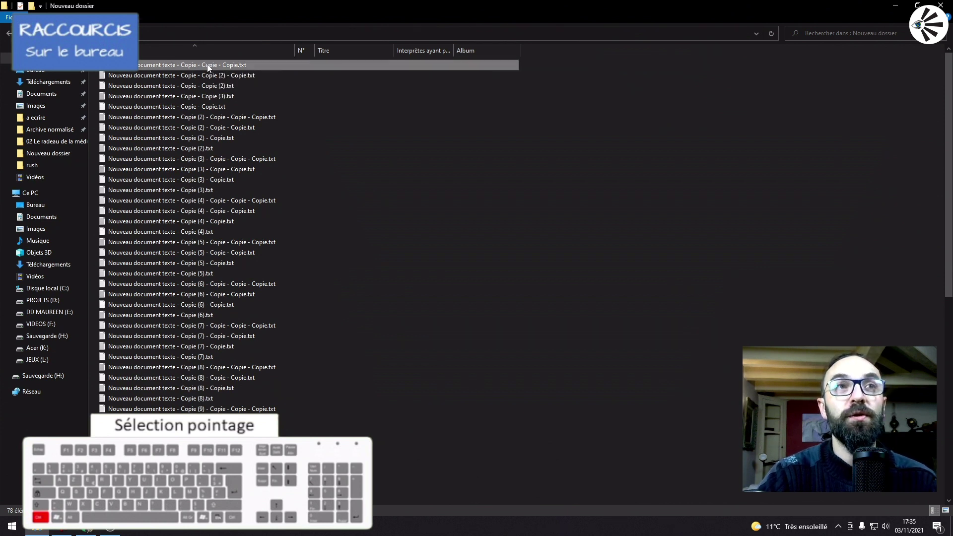
{"action": "left_click", "coordinate": [209, 117], "text": "ctrl"}
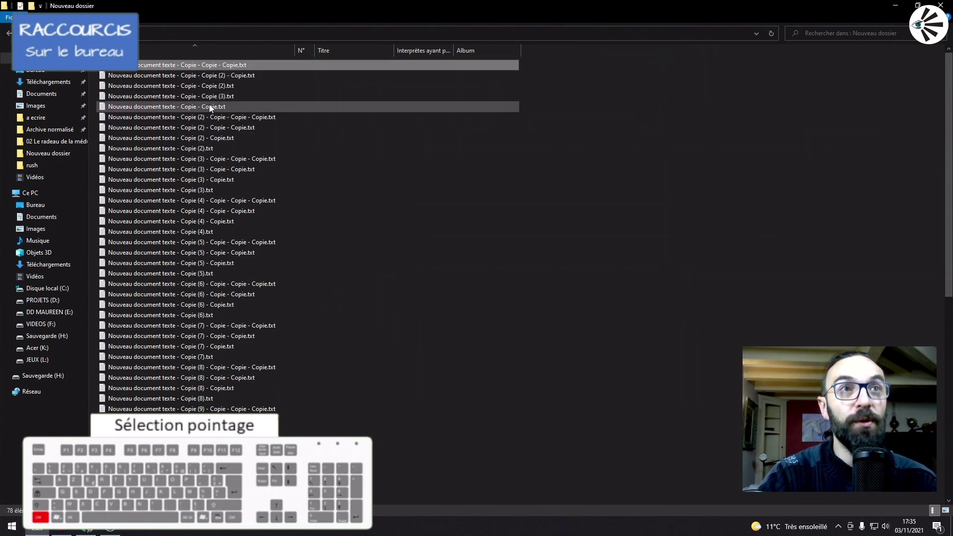
{"action": "left_click", "coordinate": [210, 106], "text": "ctrl"}
{"action": "left_click", "coordinate": [211, 148], "text": "ctrl"}
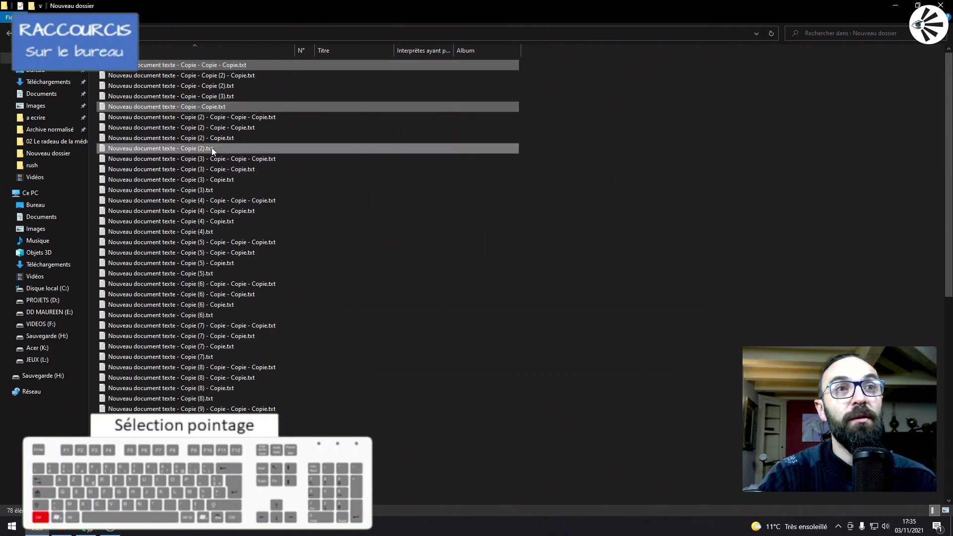
{"action": "left_click", "coordinate": [212, 191], "text": "ctrl"}
{"action": "left_click", "coordinate": [212, 230], "text": "ctrl"}
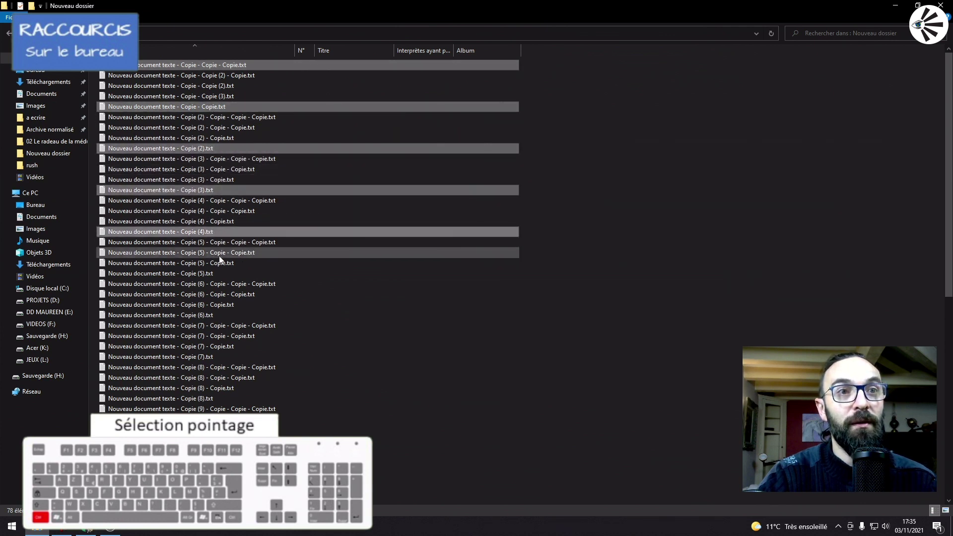
{"action": "left_click", "coordinate": [222, 273], "text": "ctrl"}
{"action": "left_click", "coordinate": [222, 315], "text": "ctrl"}
{"action": "left_click", "coordinate": [220, 356], "text": "ctrl"}
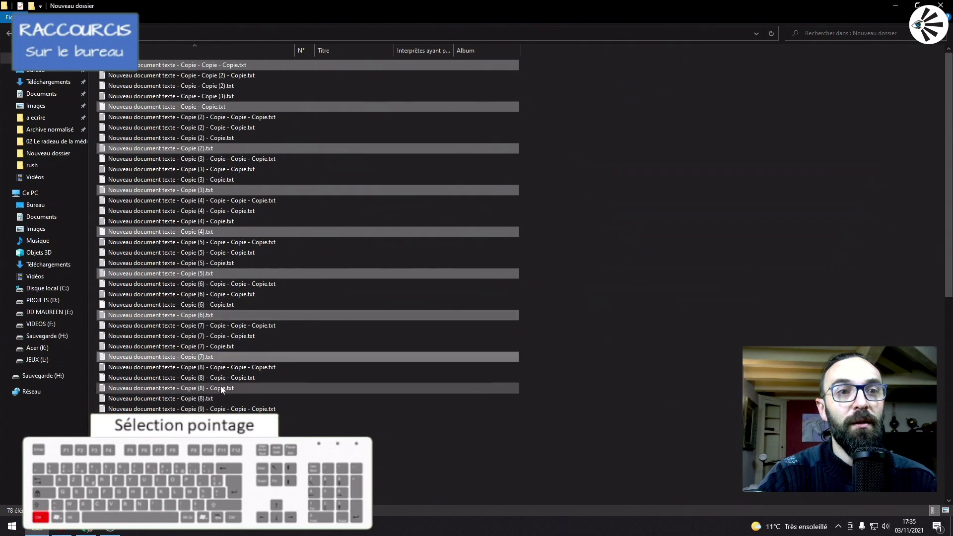
{"action": "left_click", "coordinate": [222, 398], "text": "ctrl"}
{"action": "left_click", "coordinate": [297, 439], "text": "ctrl"}
{"action": "left_click", "coordinate": [322, 471], "text": "ctrl"}
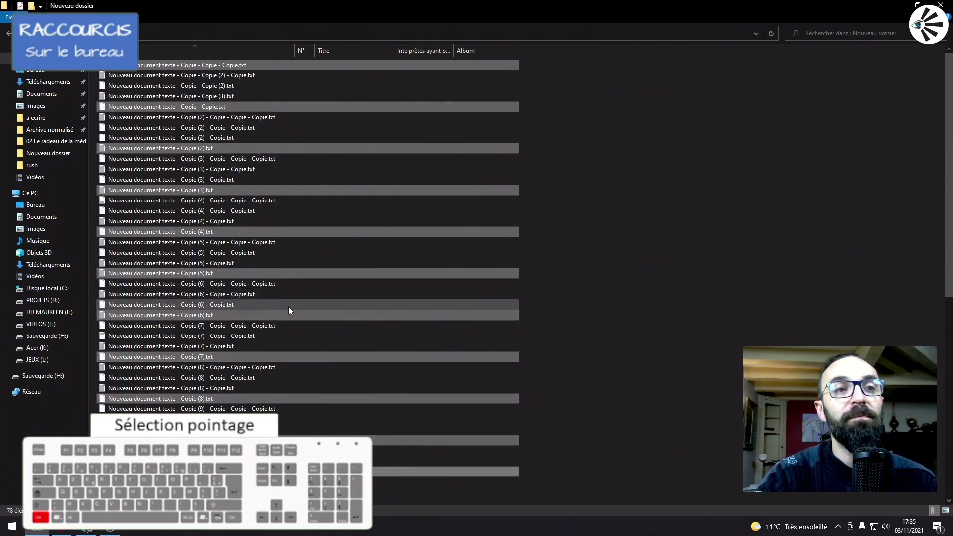
{"action": "scroll", "coordinate": [289, 308], "scroll_direction": "down", "scroll_amount": 4}
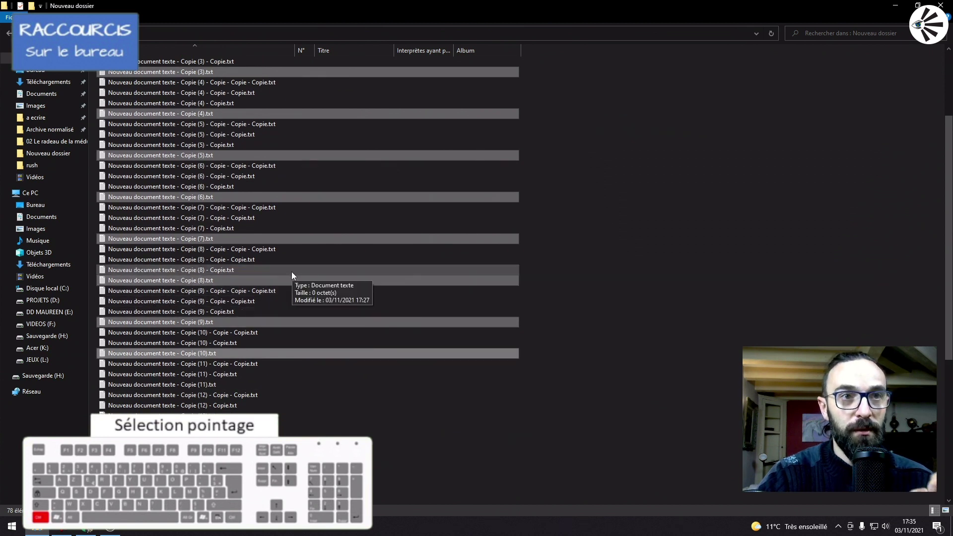
{"action": "scroll", "coordinate": [285, 229], "scroll_direction": "up", "scroll_amount": 4}
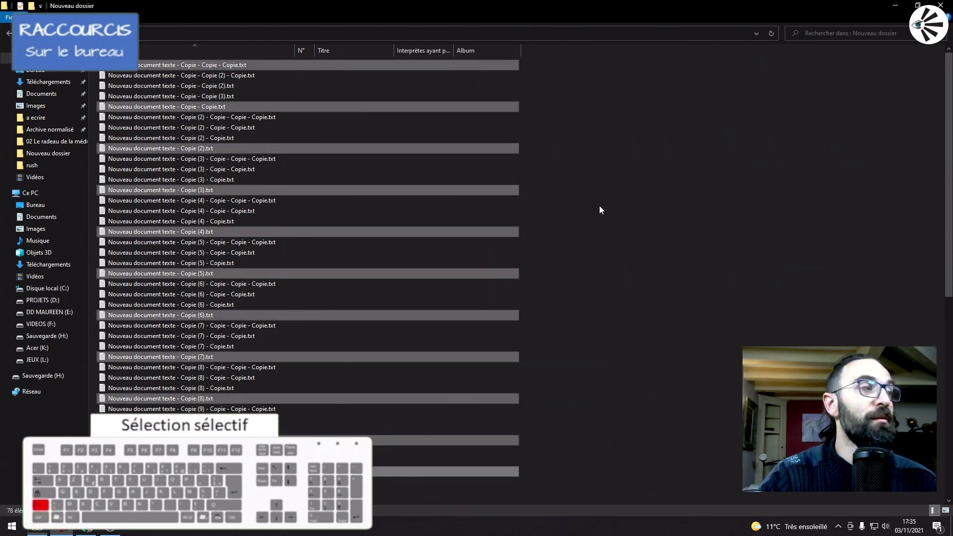
Replace the selection with the four consecutive files from "Copie (2) - Copie - Copie - Copie.txt" to "Copie (2).txt".
{"action": "left_click", "coordinate": [298, 152]}
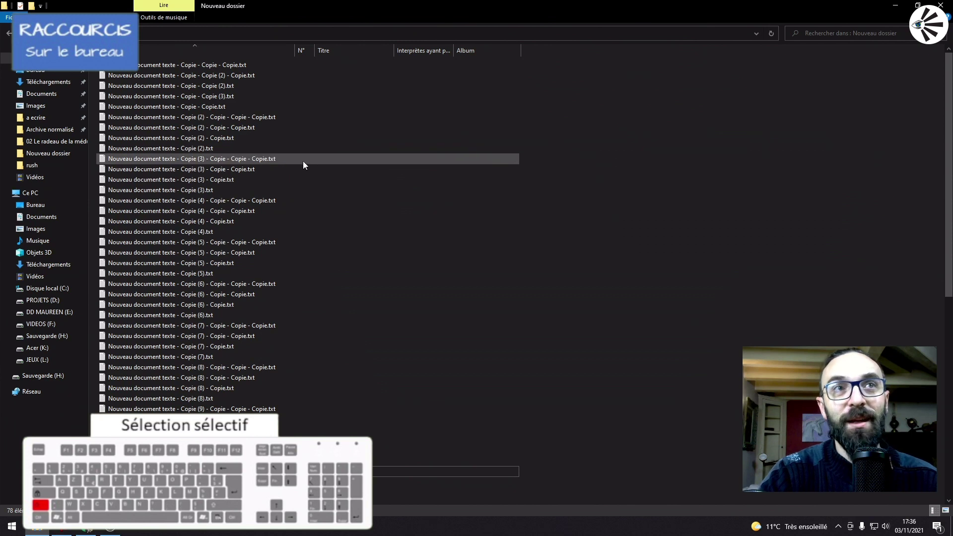
{"action": "left_click", "coordinate": [200, 119]}
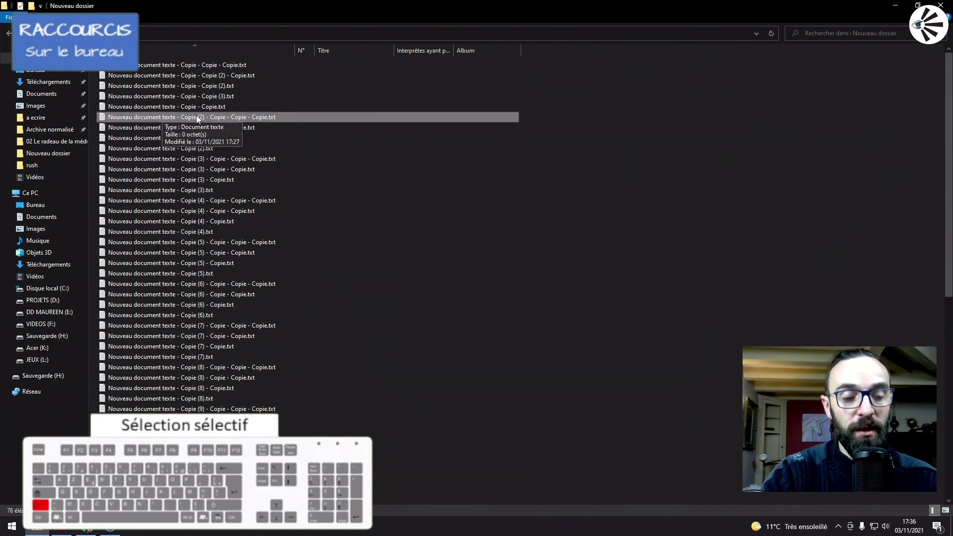
{"action": "left_click", "coordinate": [189, 141], "text": "ctrl"}
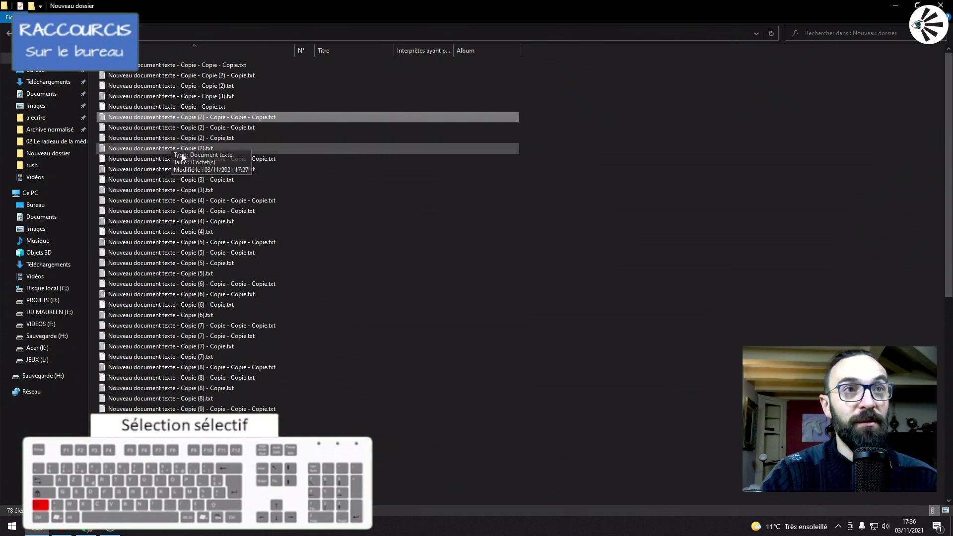
{"action": "left_click", "coordinate": [212, 130], "text": "ctrl"}
{"action": "left_click", "coordinate": [210, 137], "text": "ctrl"}
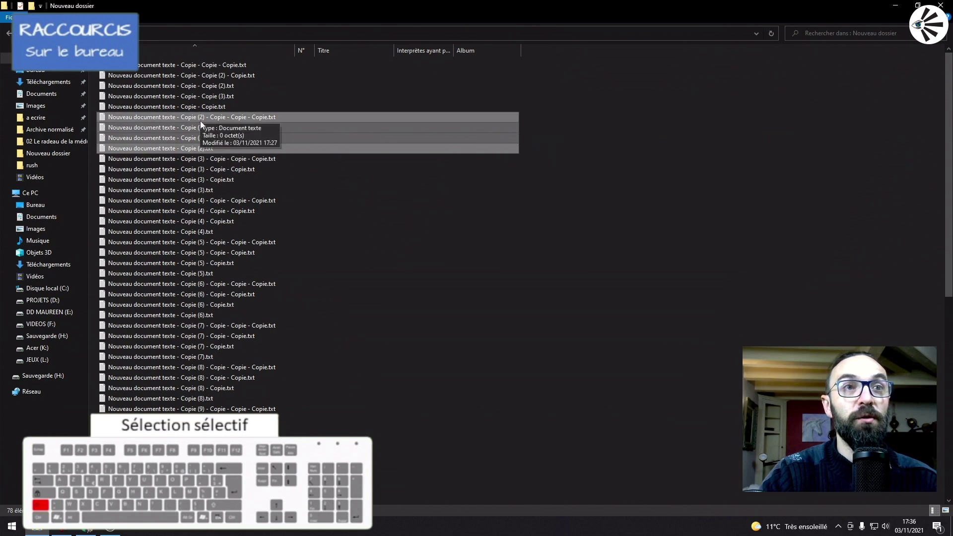
Select the continuous range of files from "Copie (2) - Copie - Copie - Copie.txt" to "Copie (5).txt".
{"action": "left_click", "coordinate": [200, 106]}
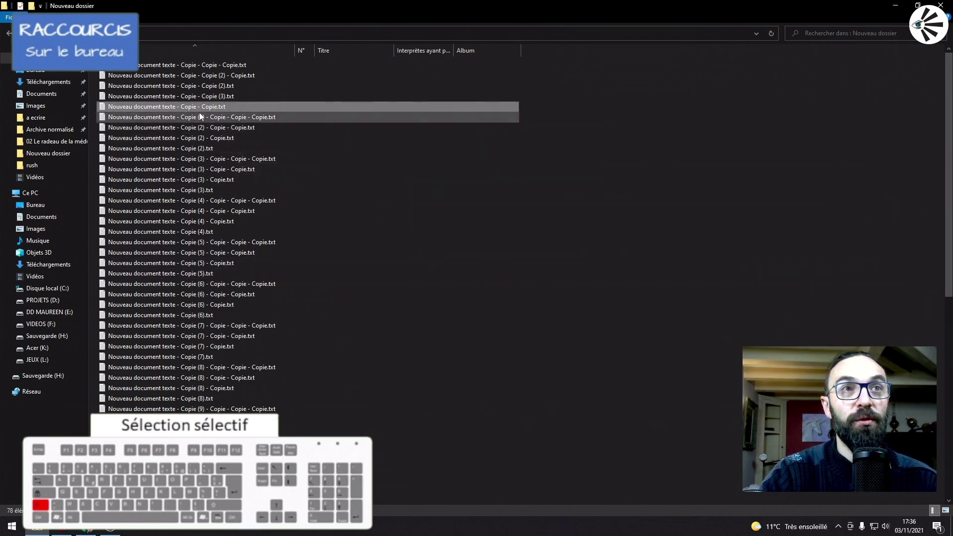
{"action": "left_click", "coordinate": [200, 116]}
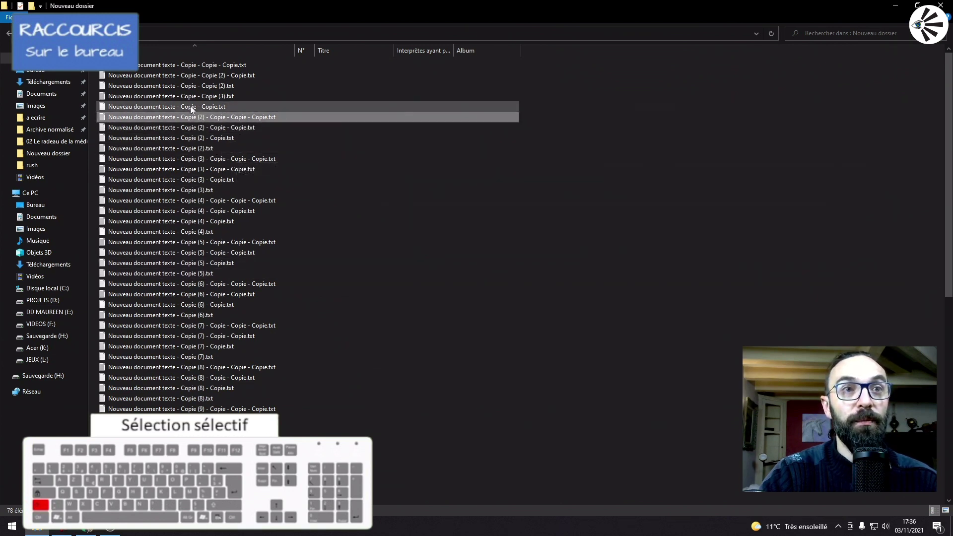
{"action": "left_click", "coordinate": [208, 275], "text": "shift"}
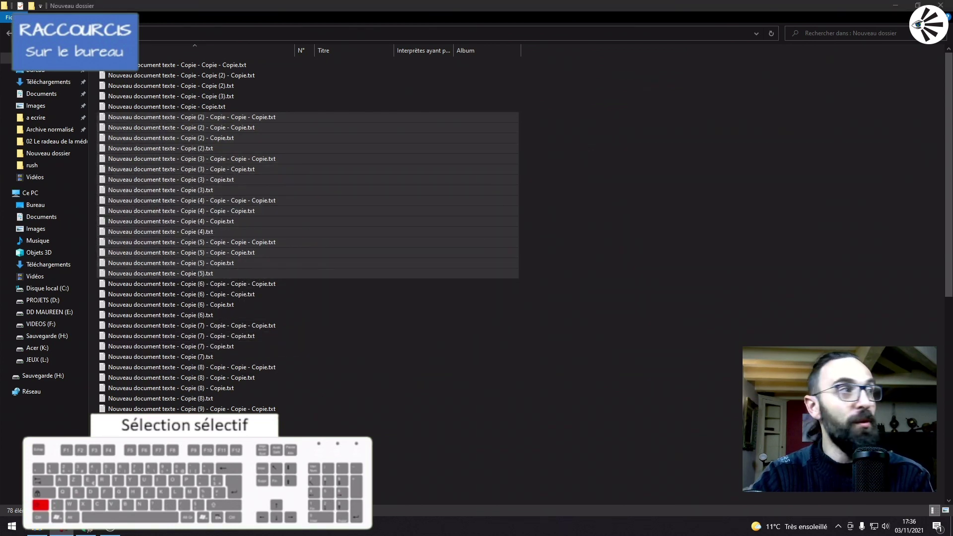
Add eight non-consecutive files to the current selection, from "Copie (6).txt" through "Copie (19) - Copie - Copie.txt".
{"action": "left_click", "coordinate": [249, 7]}
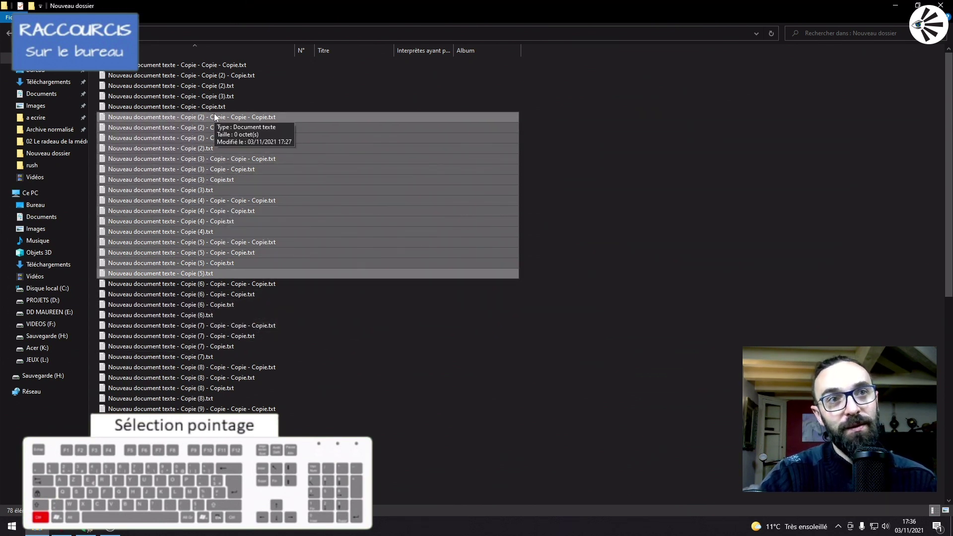
{"action": "left_click", "coordinate": [233, 294], "text": "ctrl"}
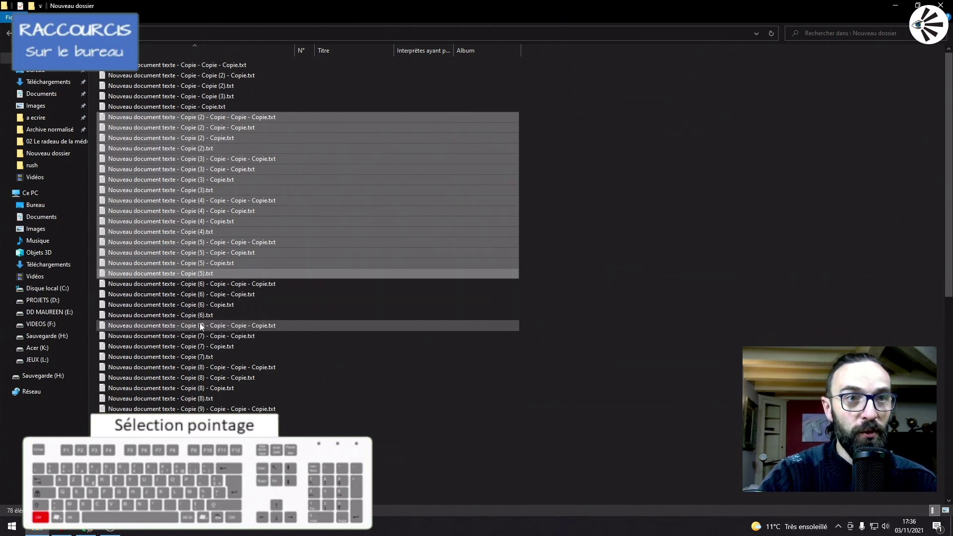
{"action": "left_click", "coordinate": [201, 316], "text": "ctrl"}
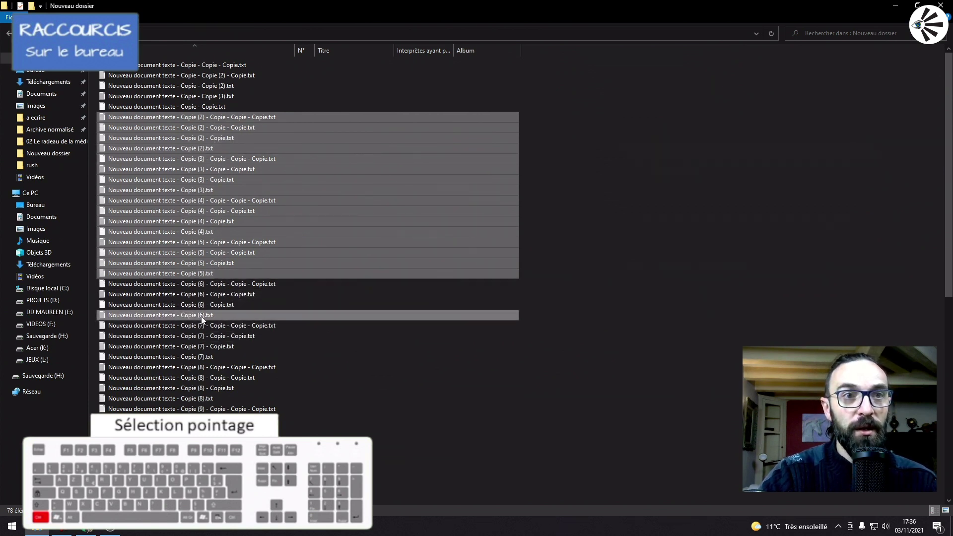
{"action": "left_click", "coordinate": [201, 348], "text": "ctrl"}
{"action": "left_click", "coordinate": [218, 395], "text": "ctrl"}
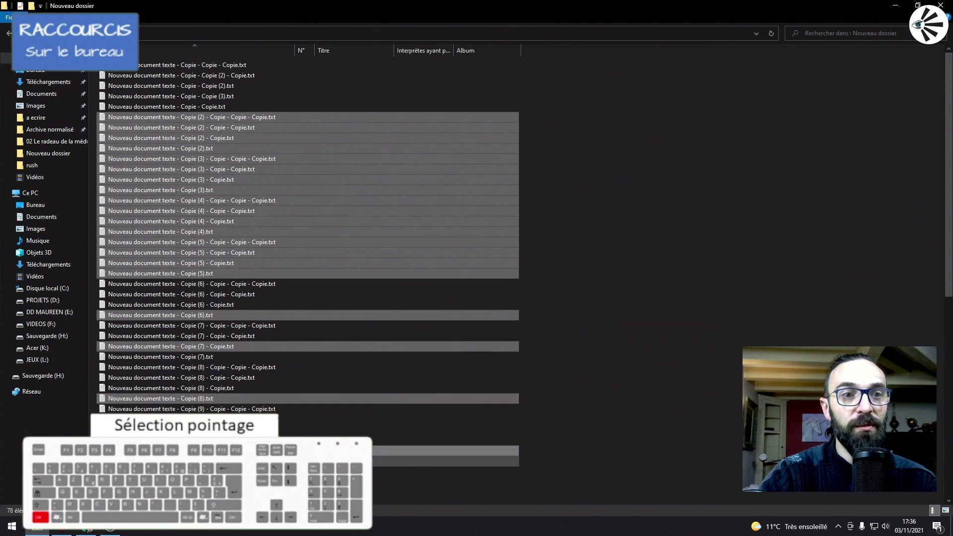
{"action": "left_click", "coordinate": [218, 481], "text": "ctrl"}
{"action": "left_click", "coordinate": [218, 420], "text": "ctrl"}
{"action": "scroll", "coordinate": [307, 236], "scroll_direction": "down", "scroll_amount": 2}
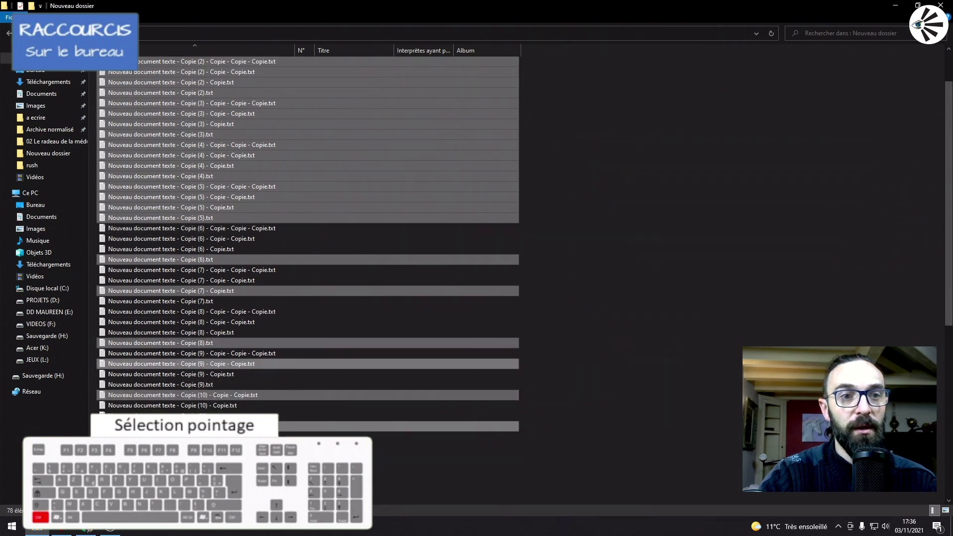
{"action": "scroll", "coordinate": [308, 235], "scroll_direction": "down", "scroll_amount": 6}
{"action": "left_click", "coordinate": [218, 426], "text": "ctrl"}
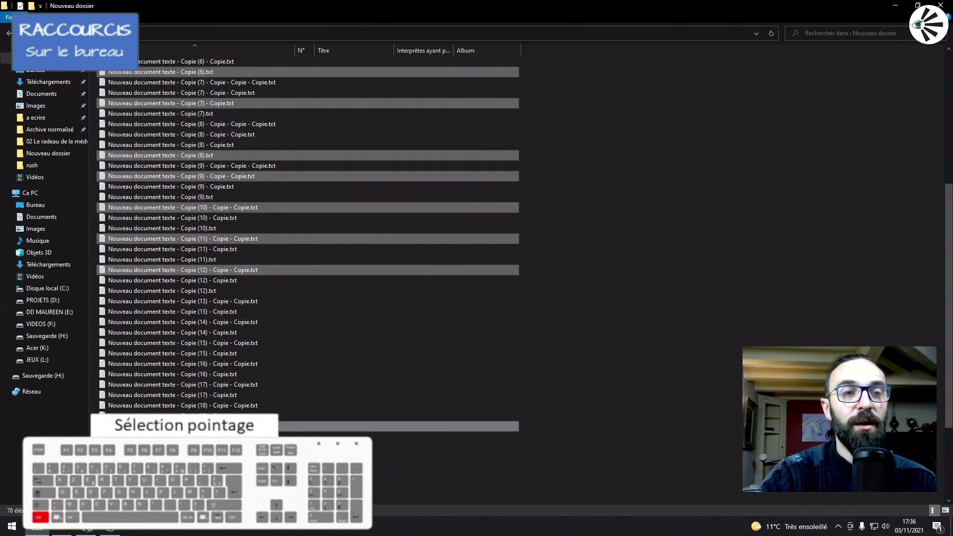
Cycle the file display of Nouveau dossier through the content, details, list, tile and icon layouts, ending on smaller icons.
{"action": "scroll", "coordinate": [234, 357], "scroll_direction": "down", "scroll_amount": 2, "text": "ctrl"}
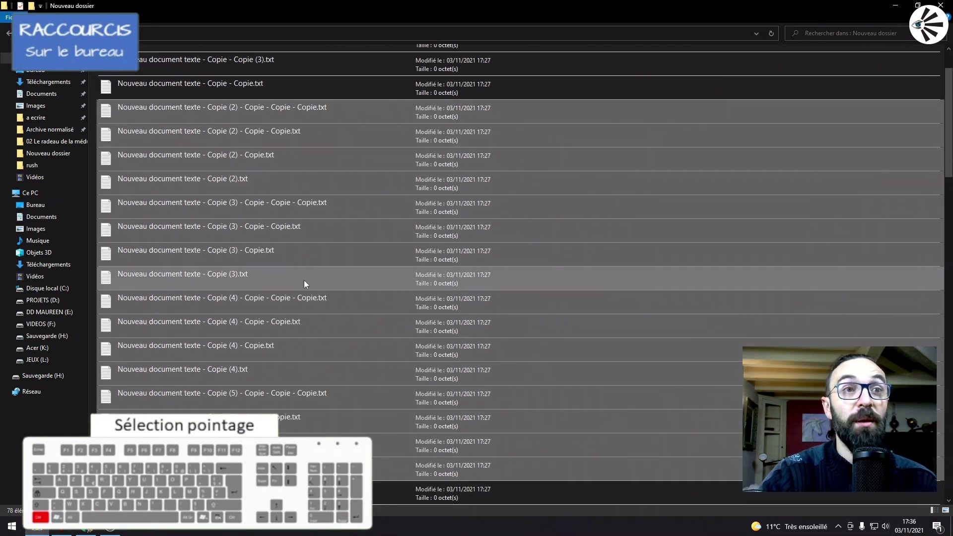
{"action": "scroll", "coordinate": [304, 280], "scroll_direction": "up", "scroll_amount": 2, "text": "ctrl"}
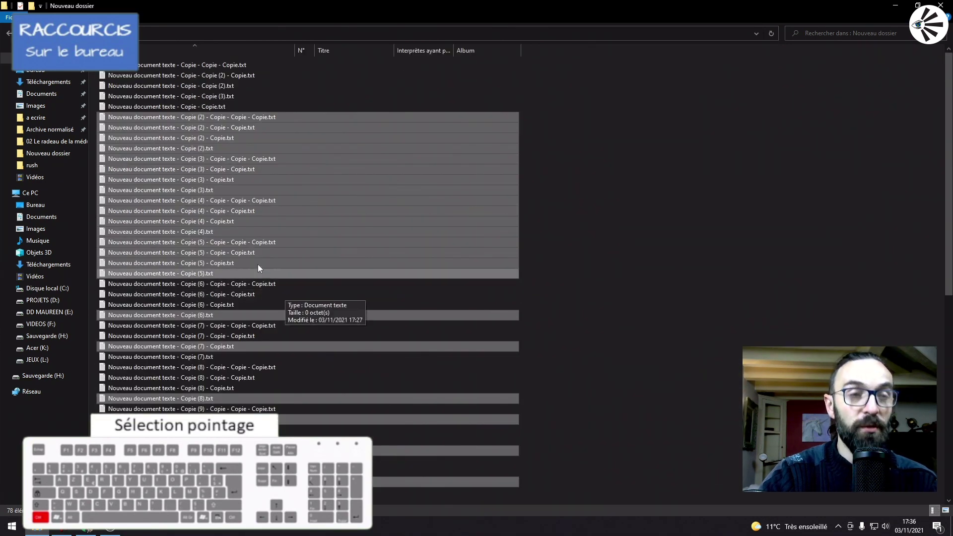
{"action": "scroll", "coordinate": [289, 251], "scroll_direction": "up", "scroll_amount": 1, "text": "ctrl"}
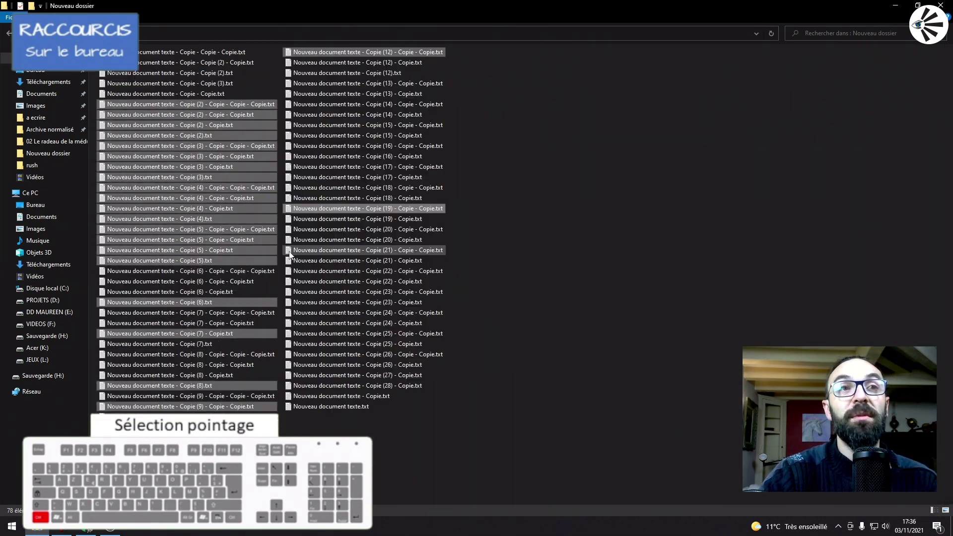
{"action": "scroll", "coordinate": [290, 253], "scroll_direction": "up", "scroll_amount": 1, "text": "ctrl"}
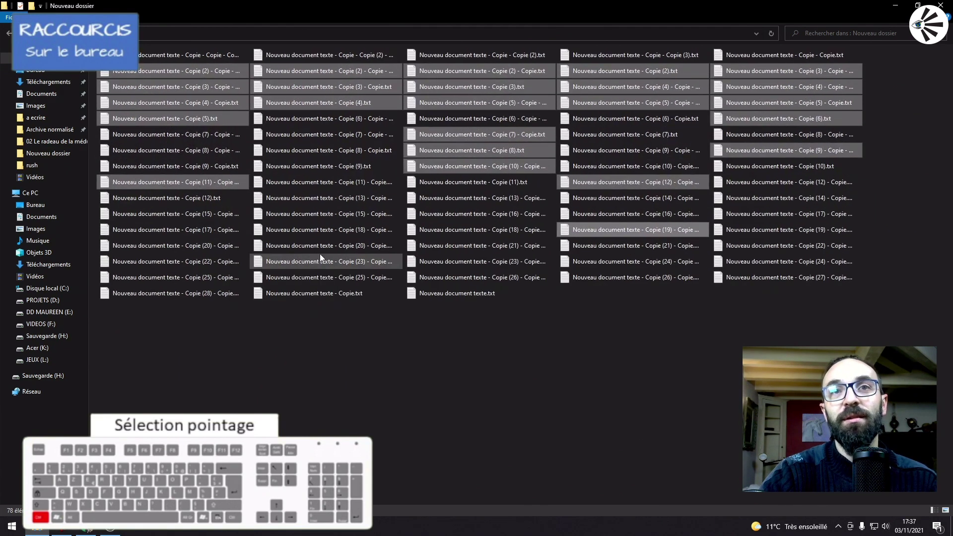
{"action": "scroll", "coordinate": [323, 252], "scroll_direction": "up", "scroll_amount": 1, "text": "ctrl"}
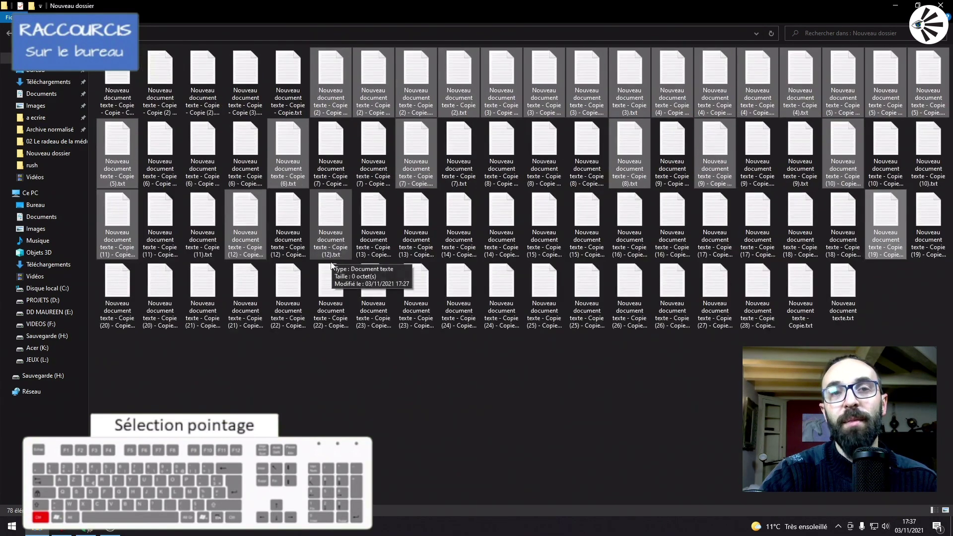
{"action": "scroll", "coordinate": [330, 272], "scroll_direction": "down", "scroll_amount": 1, "text": "ctrl"}
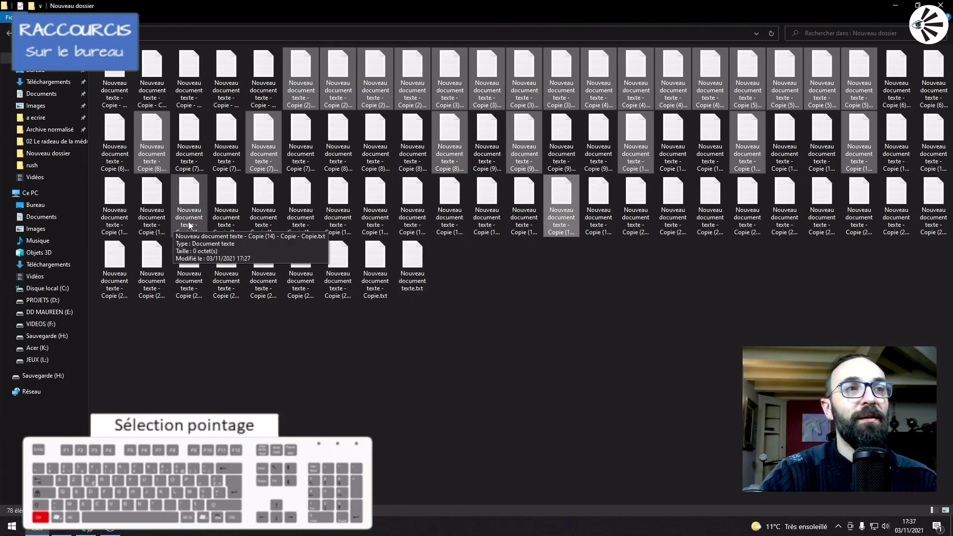
Open the Images folder and vary its display between small-icon, medium and large thumbnails, ending on reduced thumbnails.
{"action": "left_click", "coordinate": [51, 230]}
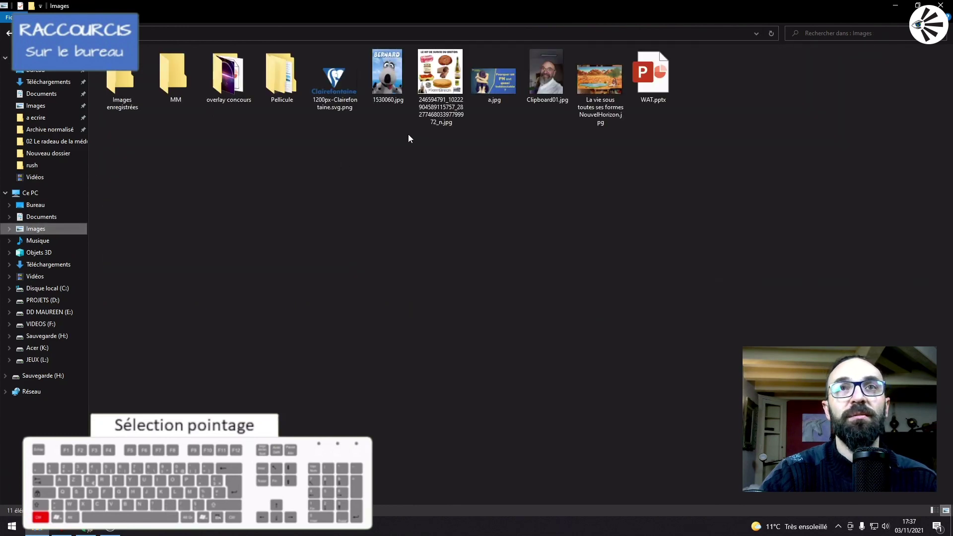
{"action": "scroll", "coordinate": [407, 137], "scroll_direction": "down", "scroll_amount": 5, "text": "ctrl"}
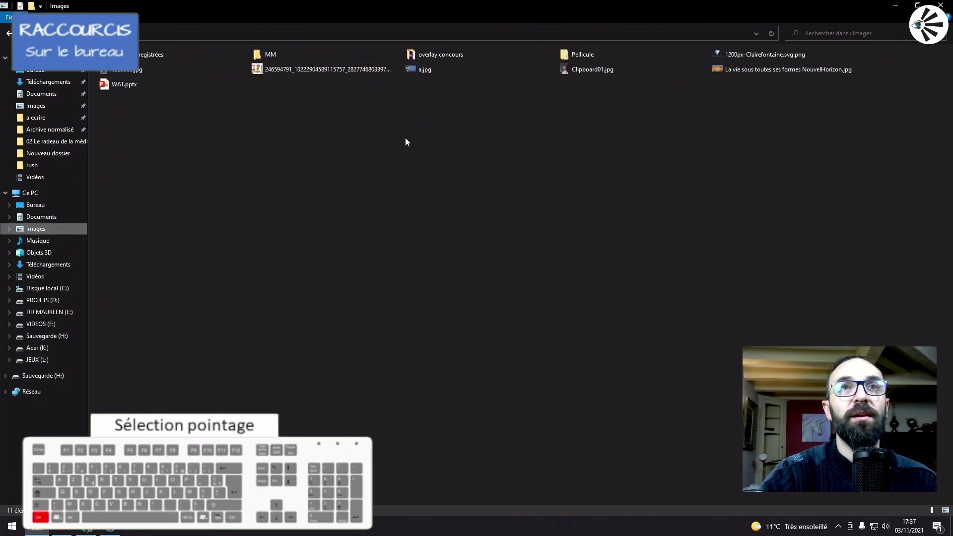
{"action": "scroll", "coordinate": [405, 142], "scroll_direction": "down", "scroll_amount": 1, "text": "ctrl"}
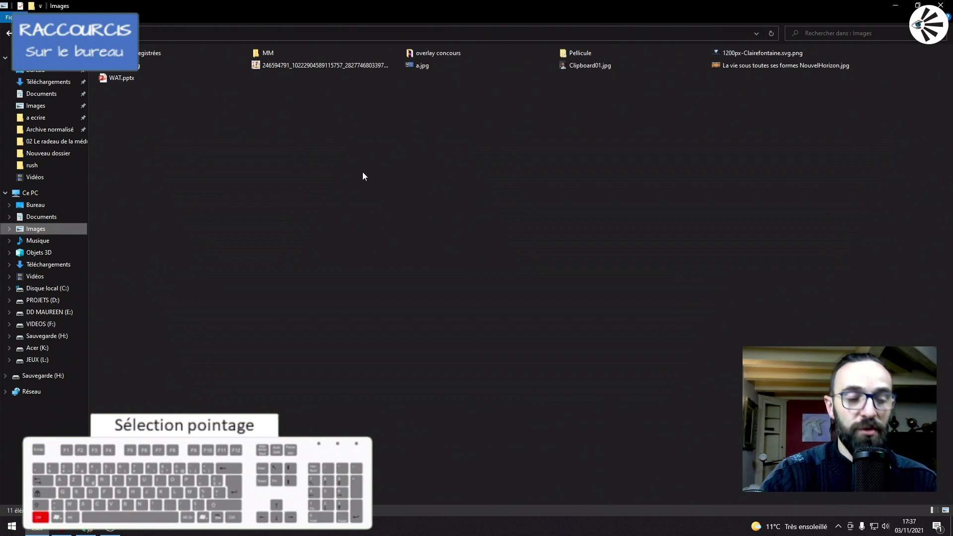
{"action": "scroll", "coordinate": [355, 169], "scroll_direction": "up", "scroll_amount": 3, "text": "ctrl"}
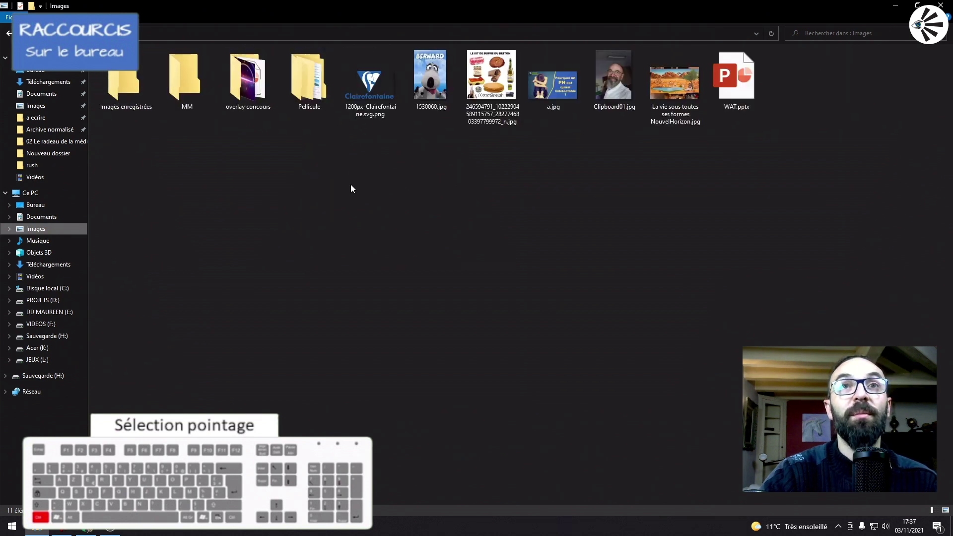
{"action": "scroll", "coordinate": [352, 183], "scroll_direction": "up", "scroll_amount": 2, "text": "ctrl"}
{"action": "scroll", "coordinate": [377, 174], "scroll_direction": "down", "scroll_amount": 1, "text": "ctrl"}
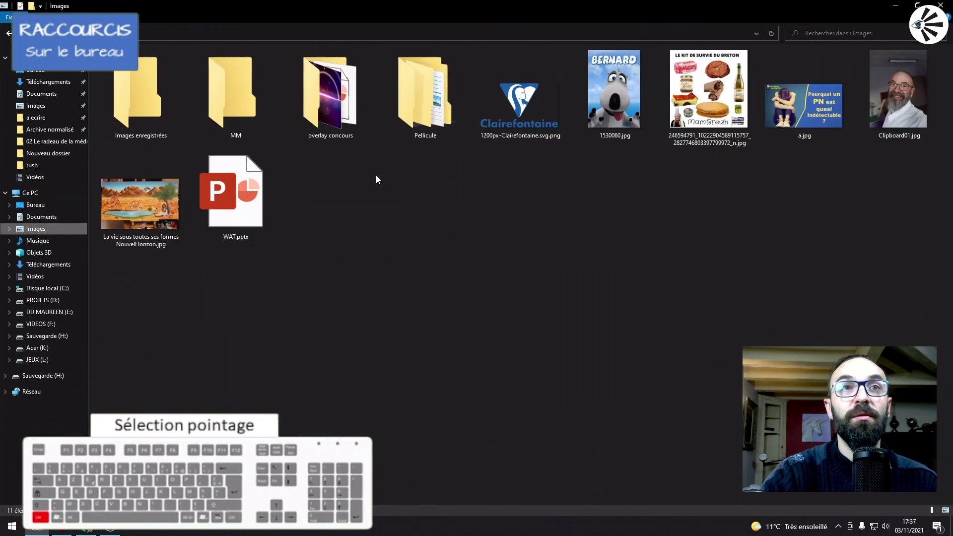
{"action": "scroll", "coordinate": [376, 177], "scroll_direction": "down", "scroll_amount": 4, "text": "ctrl"}
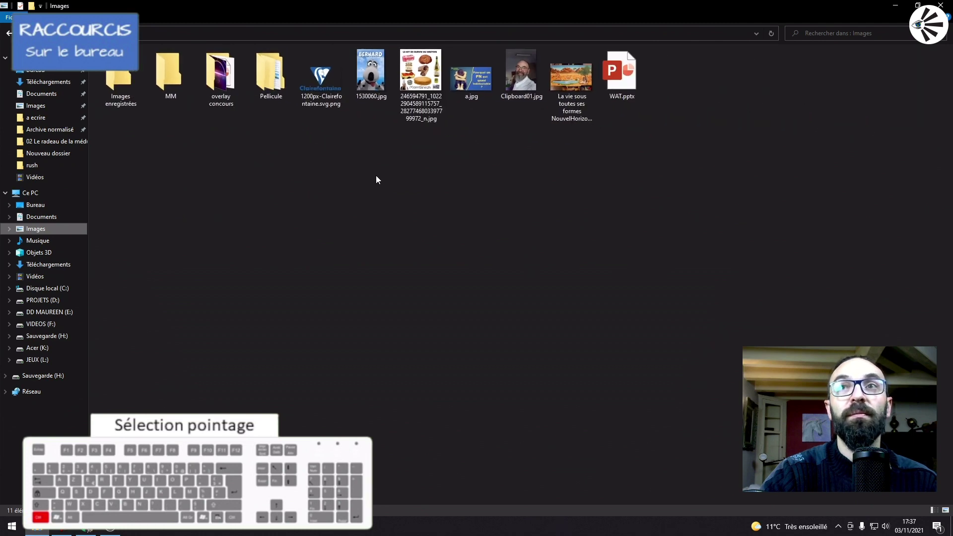
{"action": "scroll", "coordinate": [376, 175], "scroll_direction": "down", "scroll_amount": 2, "text": "ctrl"}
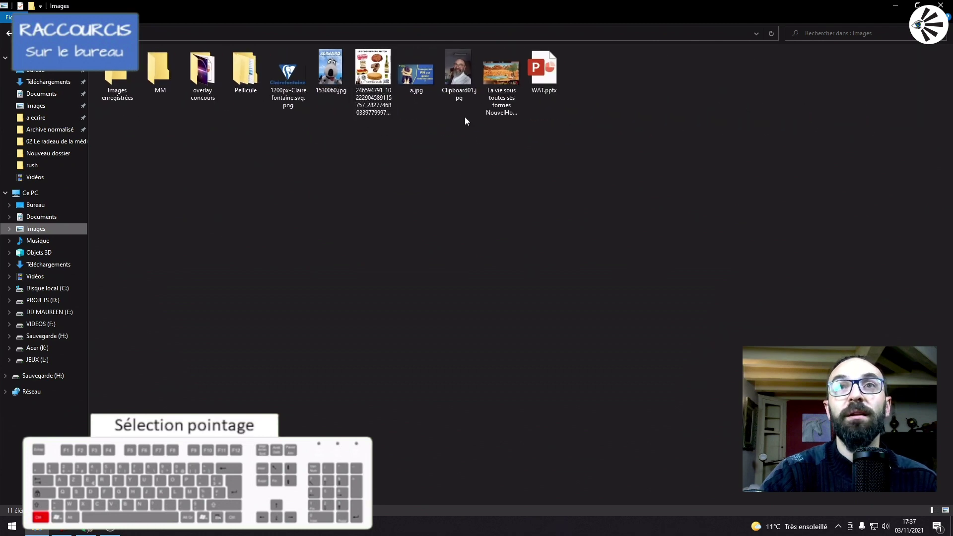
View the picture Clipboard01.jpg, close it and minimise the Images folder window.
{"action": "double_click", "coordinate": [460, 82]}
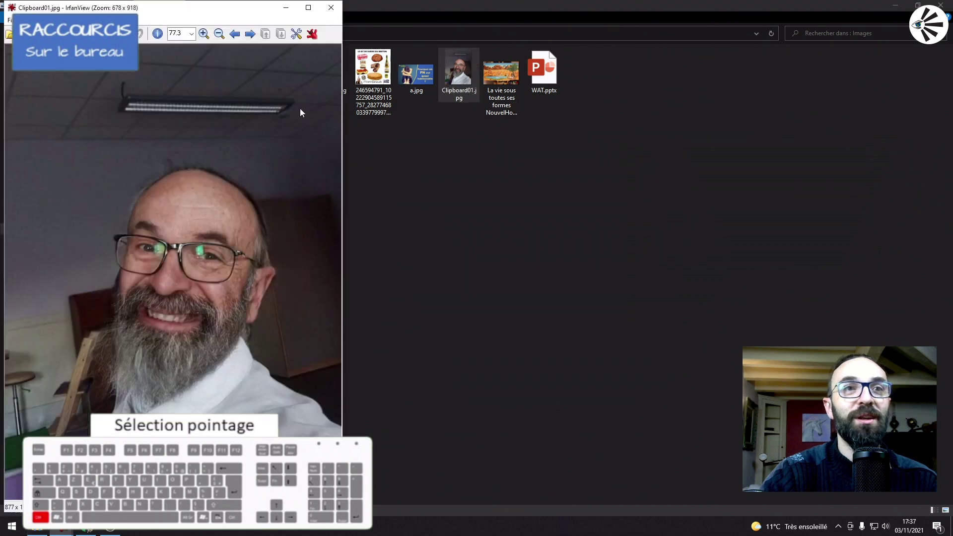
{"action": "left_click", "coordinate": [331, 8]}
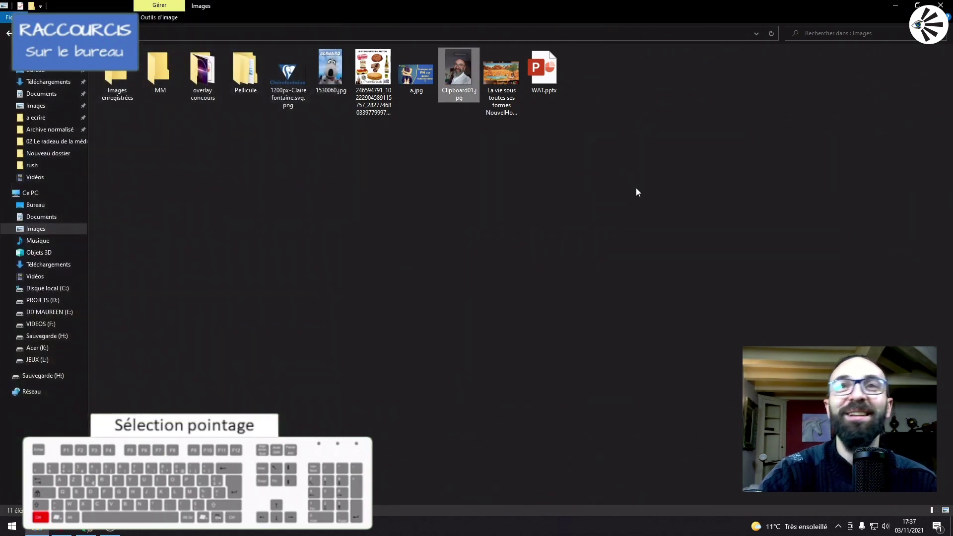
{"action": "left_click", "coordinate": [898, 6]}
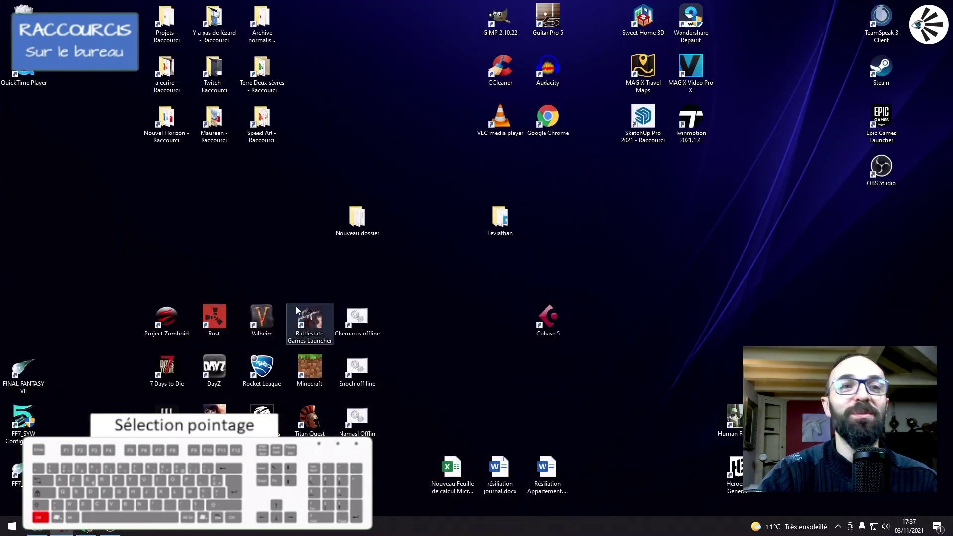
Delete every file in the desktop's Nouveau dossier folder and close the folder window.
{"action": "double_click", "coordinate": [306, 298]}
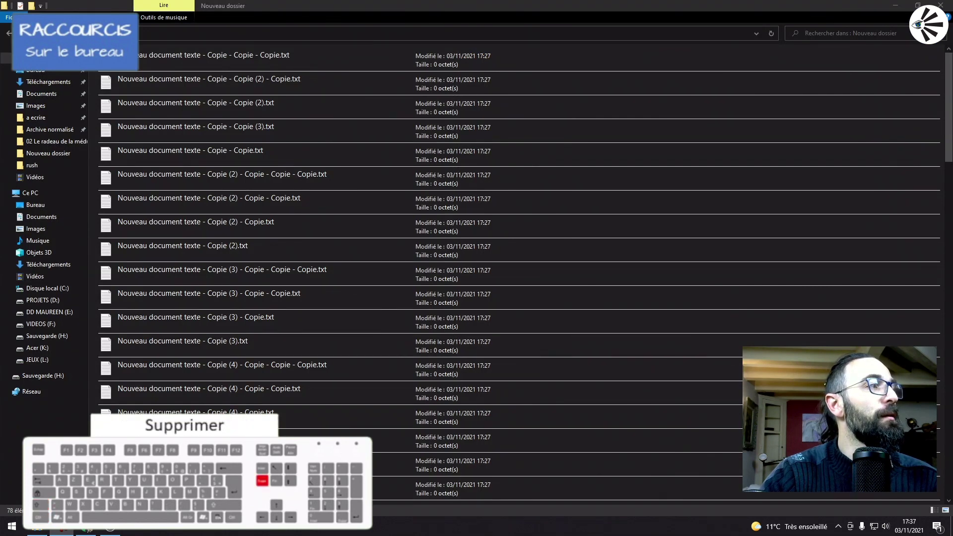
{"action": "left_click", "coordinate": [368, 195]}
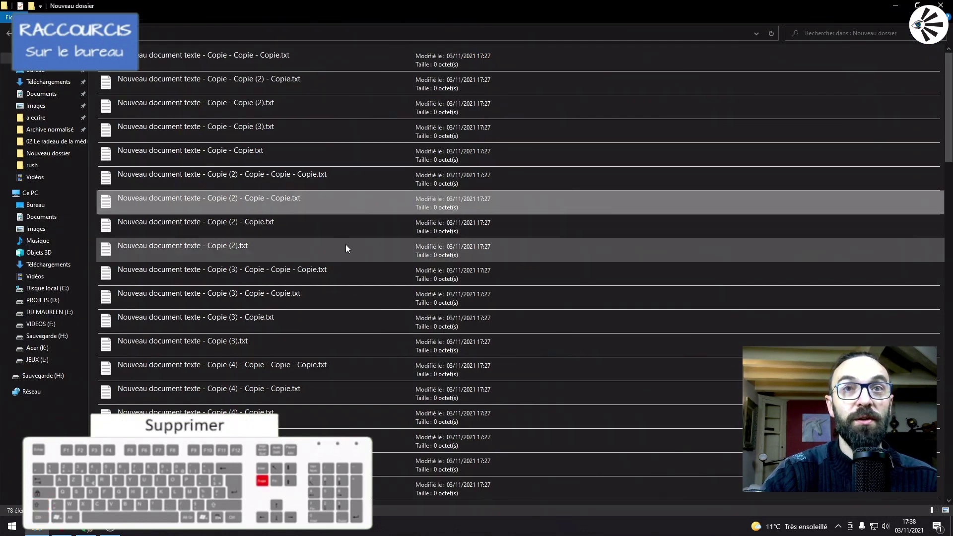
{"action": "key", "text": "ctrl+a"}
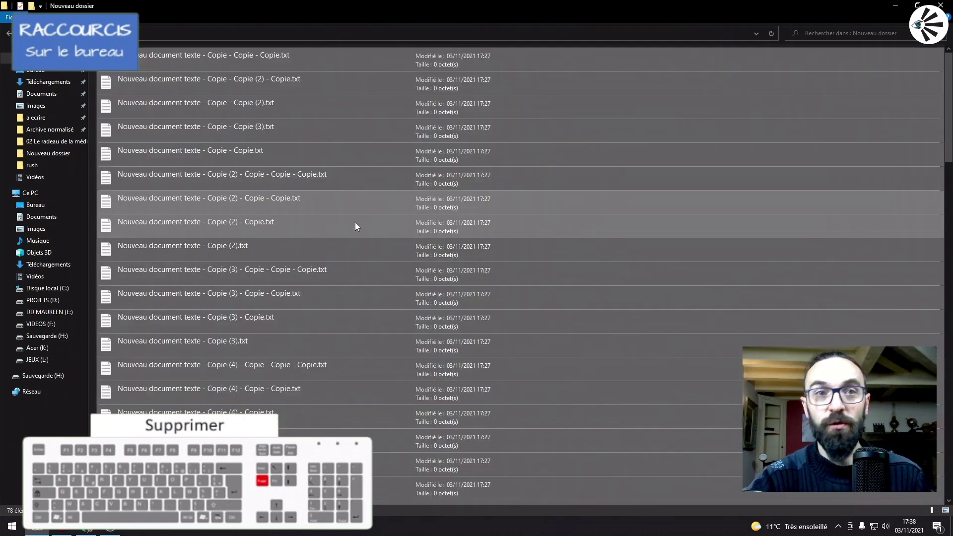
{"action": "key", "text": "Delete"}
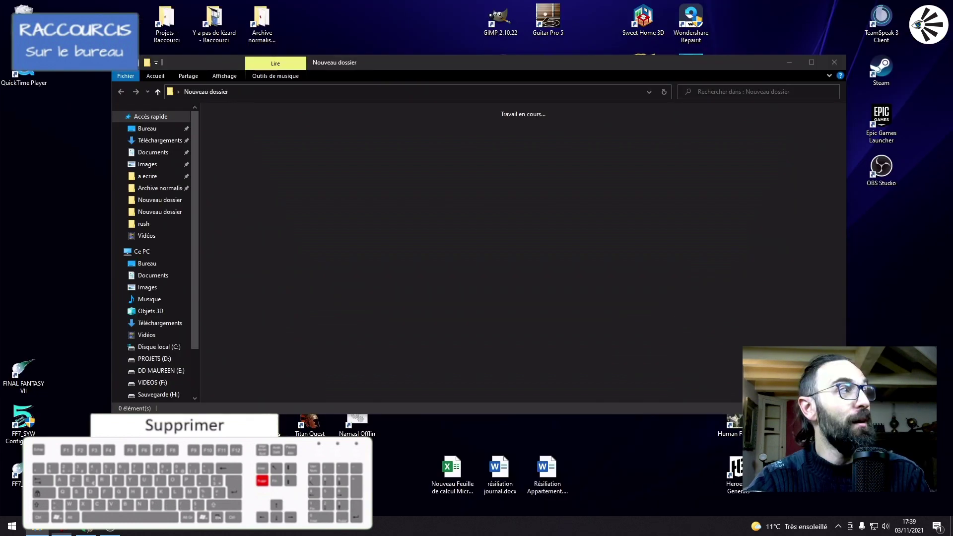
{"action": "key", "text": "ctrl+n"}
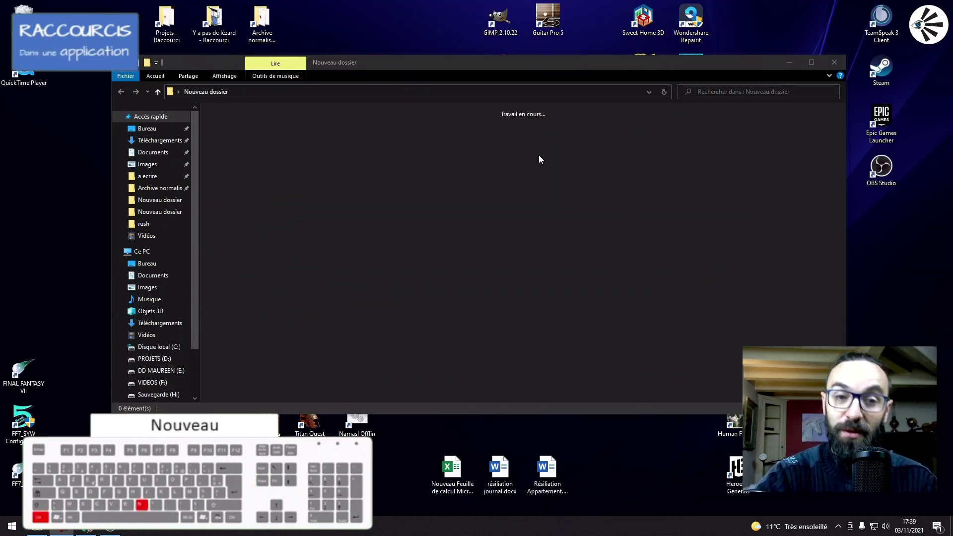
{"action": "left_click", "coordinate": [835, 62]}
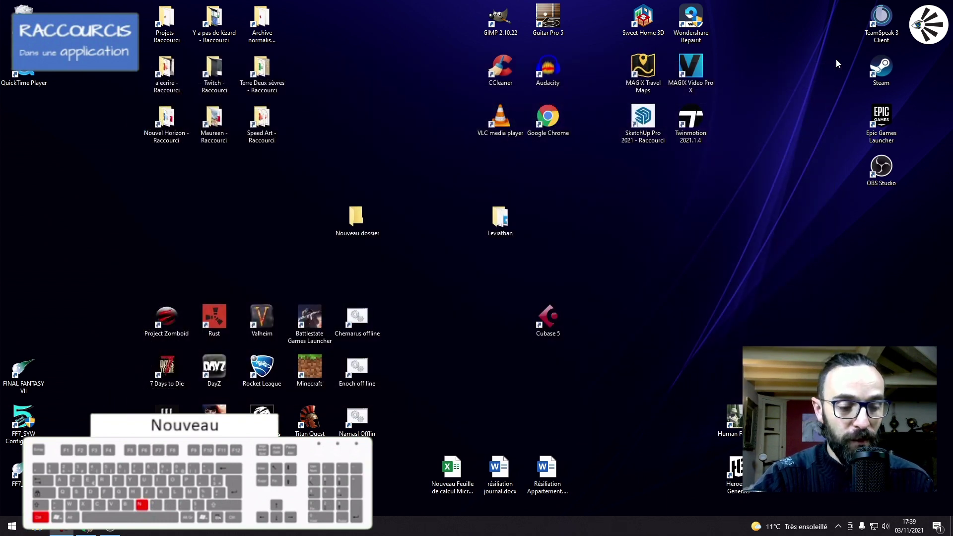
Find and launch Word from the Windows search, and maximise its start window.
{"action": "key", "text": "super"}
{"action": "type", "text": "wo"}
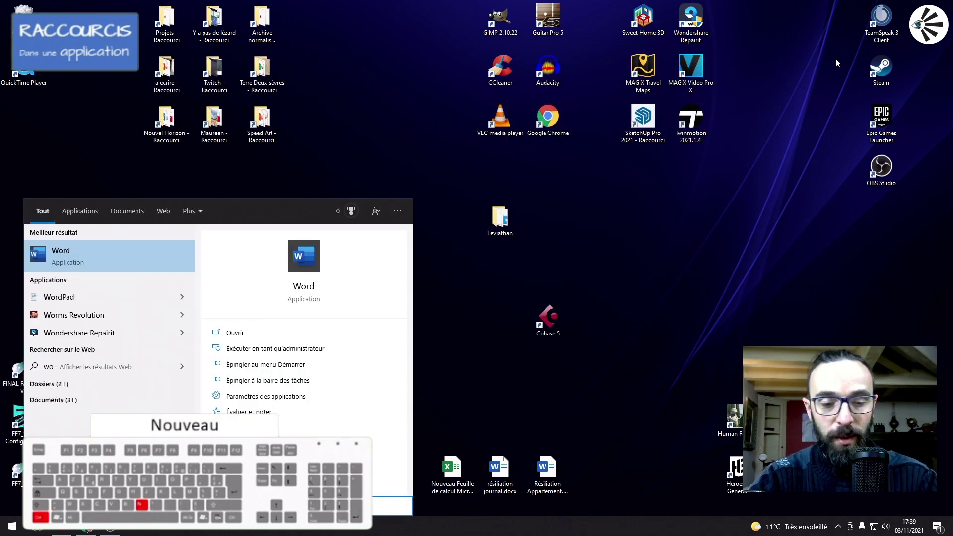
{"action": "type", "text": "rd"}
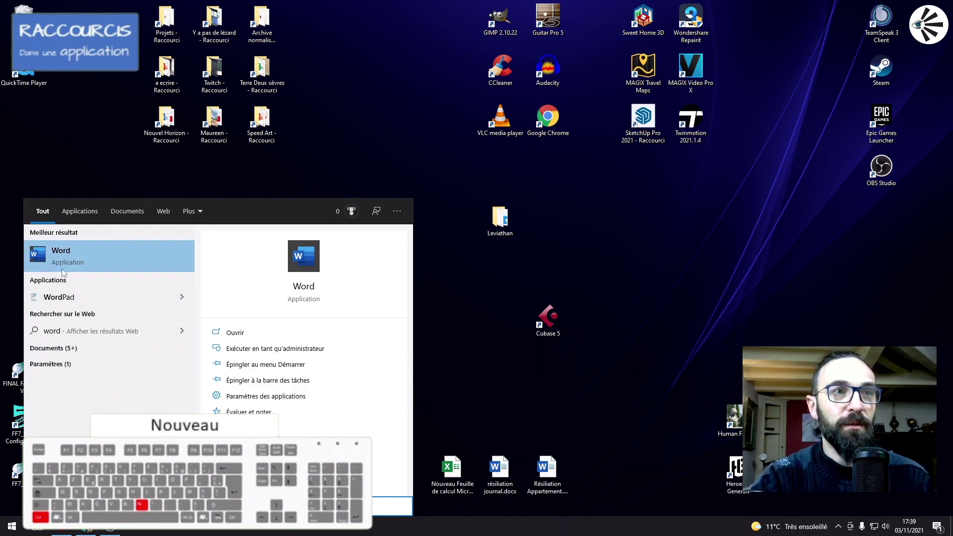
{"action": "left_click", "coordinate": [60, 253]}
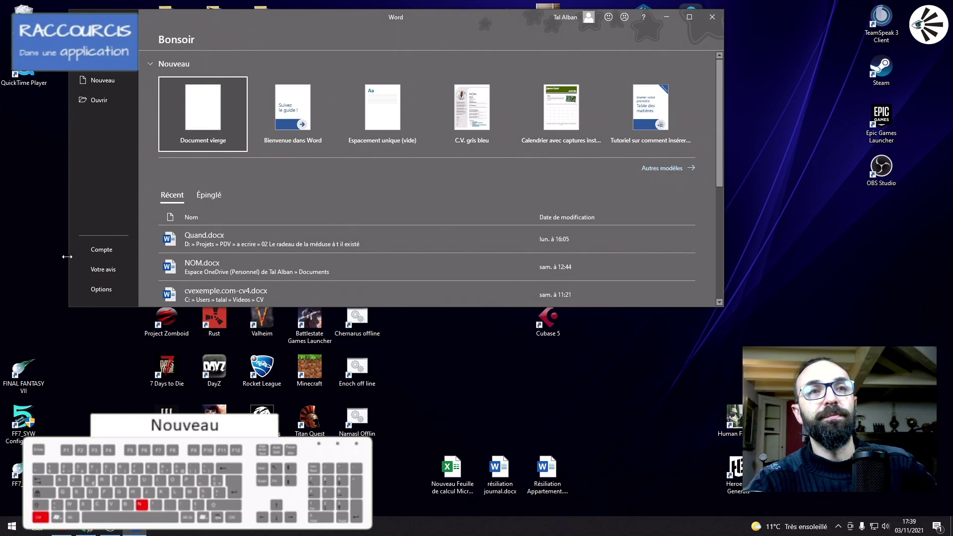
{"action": "left_click", "coordinate": [688, 18]}
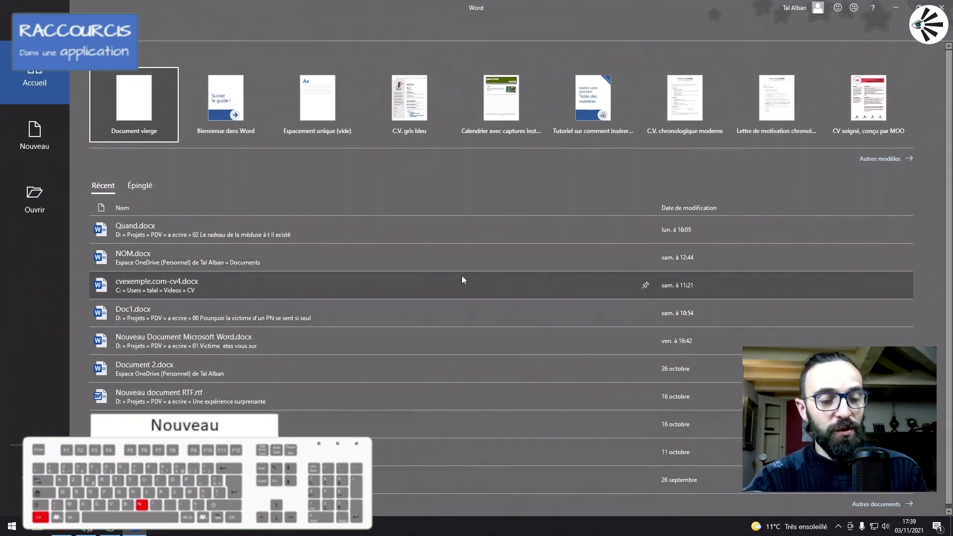
Search Windows for "wor" and close the search results without launching anything.
{"action": "key", "text": "super"}
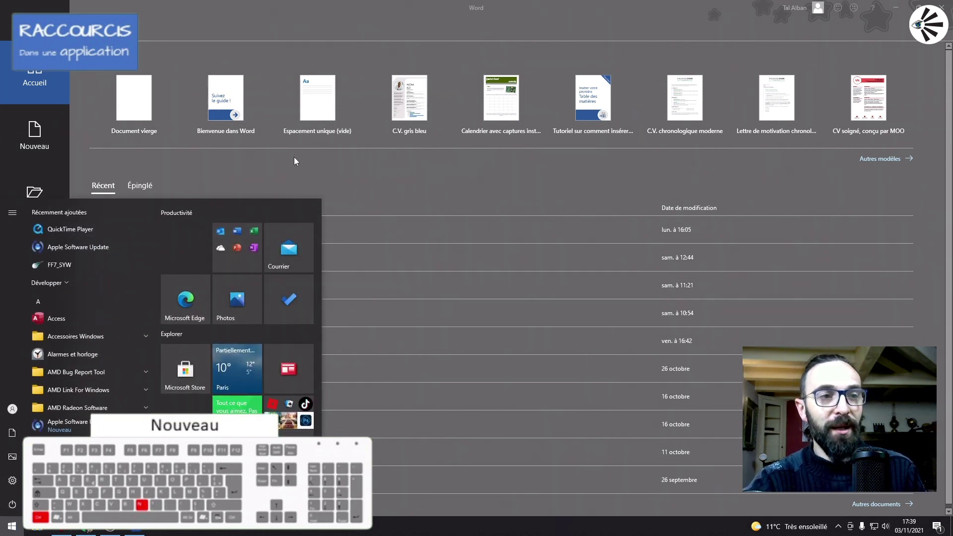
{"action": "type", "text": "w"}
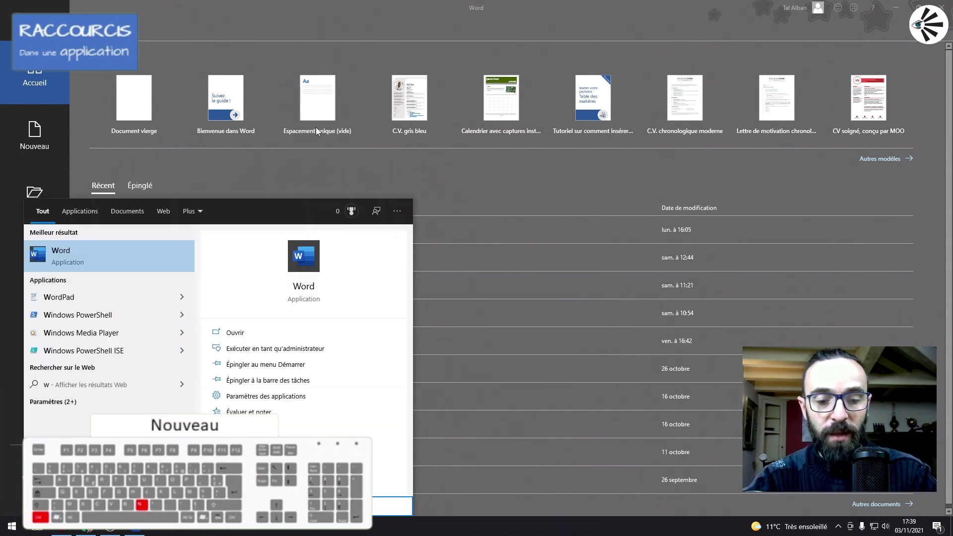
{"action": "type", "text": "or"}
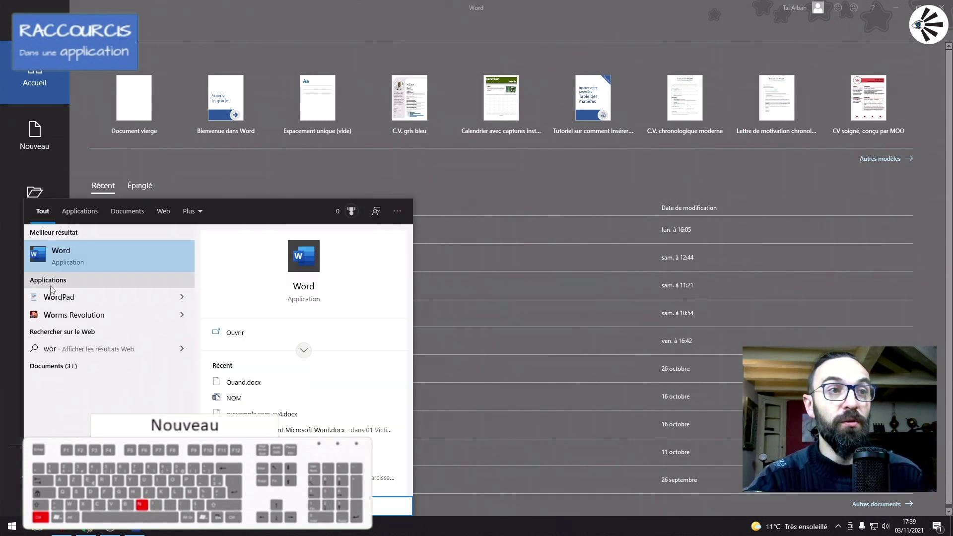
{"action": "left_click", "coordinate": [14, 526]}
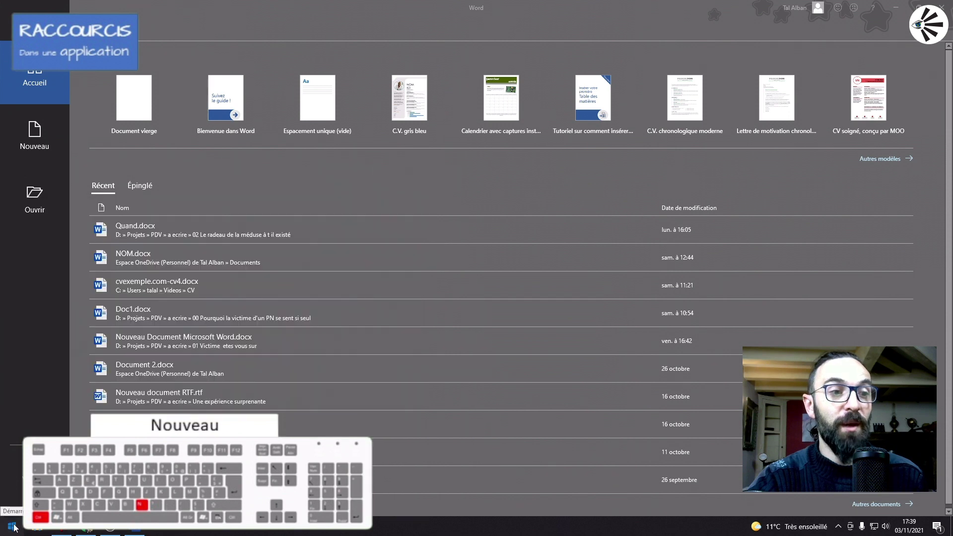
{"action": "left_click", "coordinate": [14, 526]}
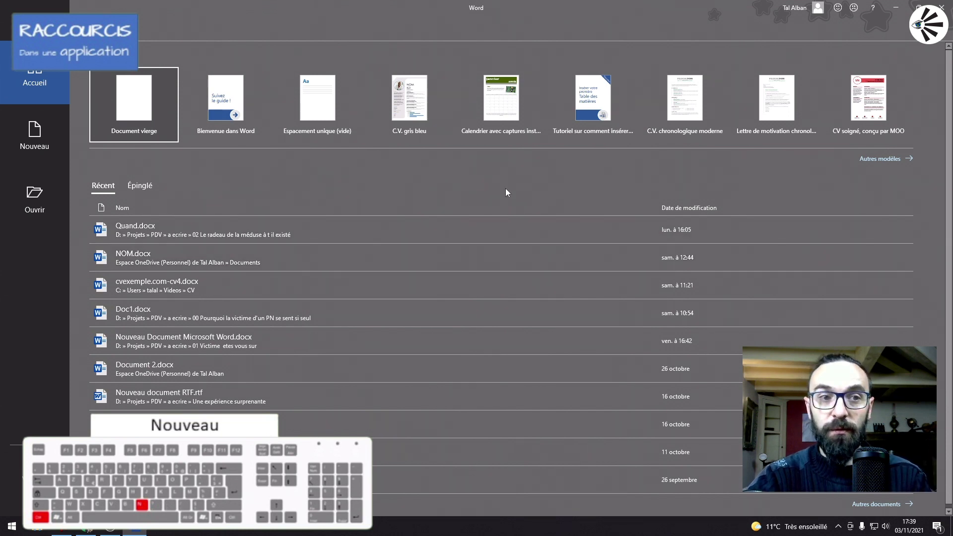
Create eight new blank documents in a row, moving the second document's window slightly lower.
{"action": "key", "text": "ctrl+n"}
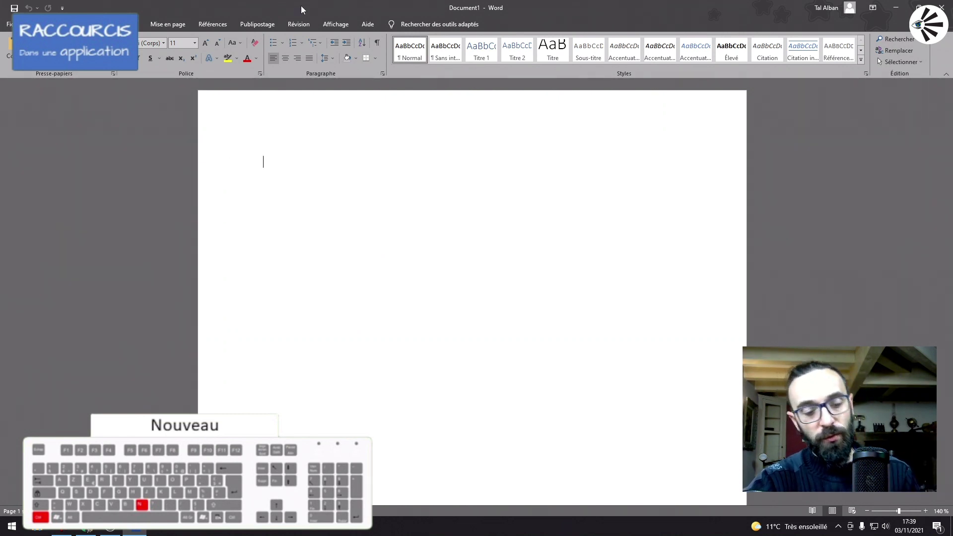
{"action": "key", "text": "ctrl+n"}
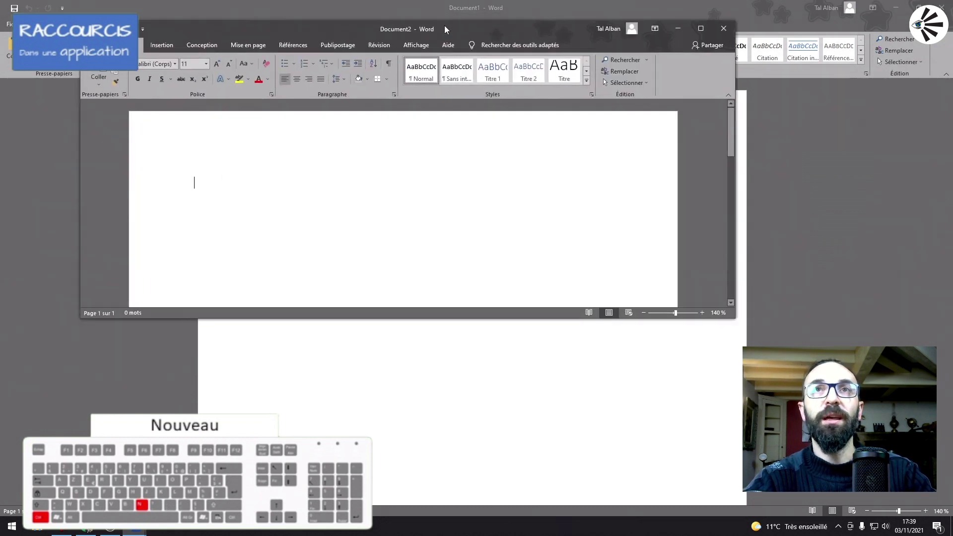
{"action": "left_click_drag", "start_coordinate": [445, 25], "coordinate": [448, 71]}
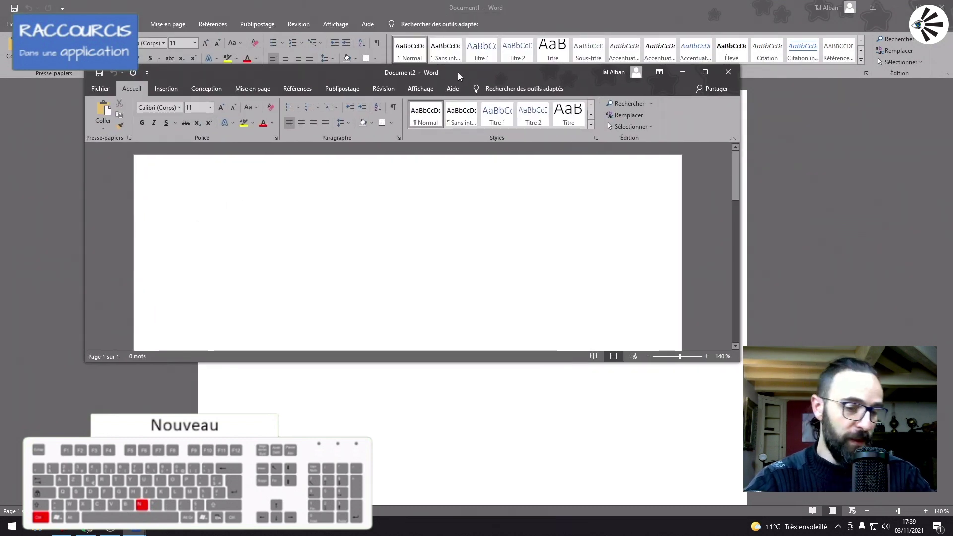
{"action": "key", "text": "ctrl+n"}
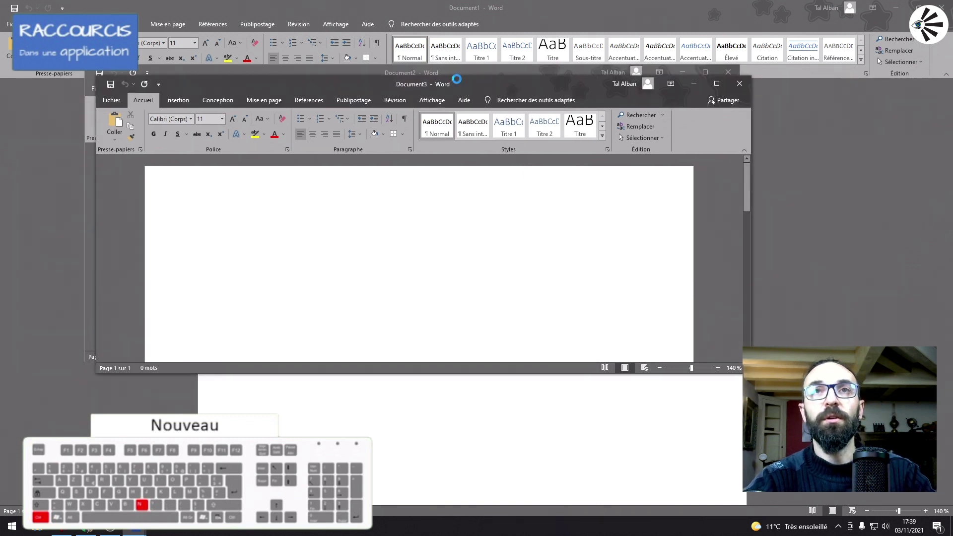
{"action": "key", "text": "ctrl+n"}
{"action": "key", "text": "ctrl+n"}
{"action": "key", "text": "ctrl+n"}
{"action": "key", "text": "ctrl+n"}
{"action": "key", "text": "ctrl+n"}
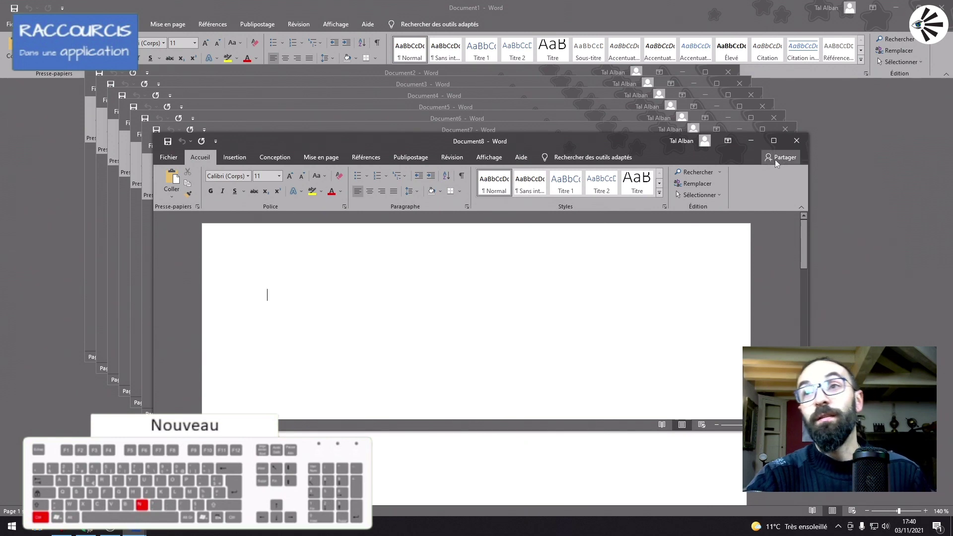
Close the seven extra blank document windows from Document8 back to Document2, keeping only Document1.
{"action": "left_click", "coordinate": [796, 142]}
{"action": "left_click", "coordinate": [787, 132]}
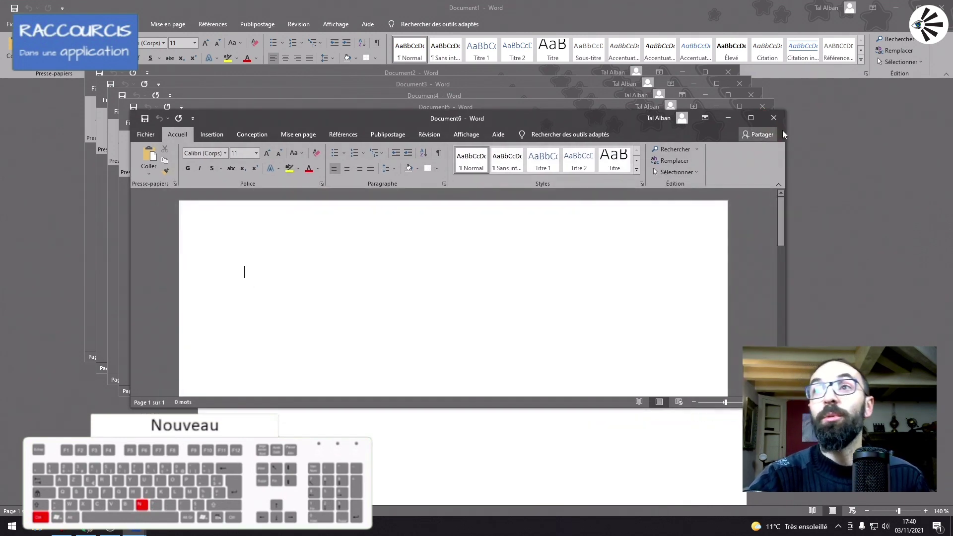
{"action": "left_click", "coordinate": [775, 119]}
{"action": "left_click", "coordinate": [763, 108]}
{"action": "left_click", "coordinate": [750, 95]}
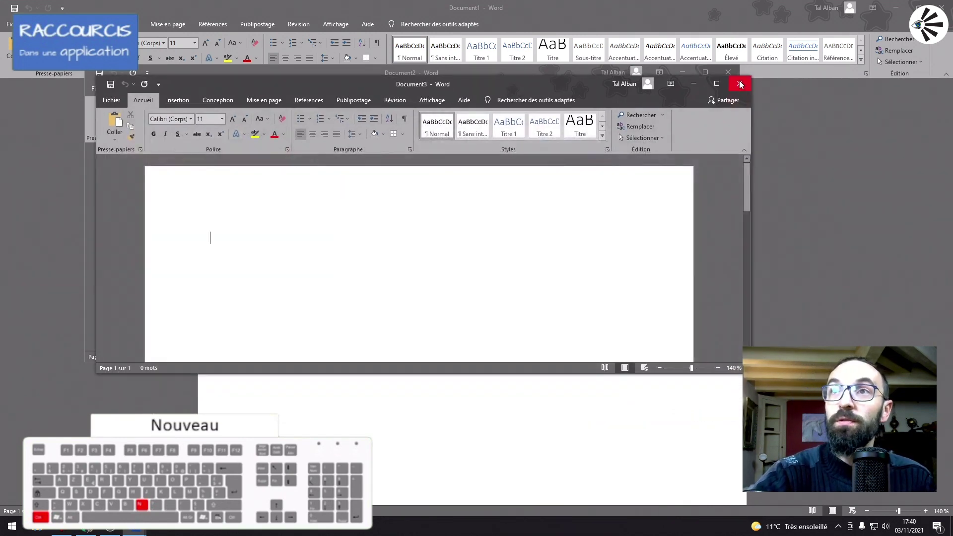
{"action": "left_click", "coordinate": [739, 83]}
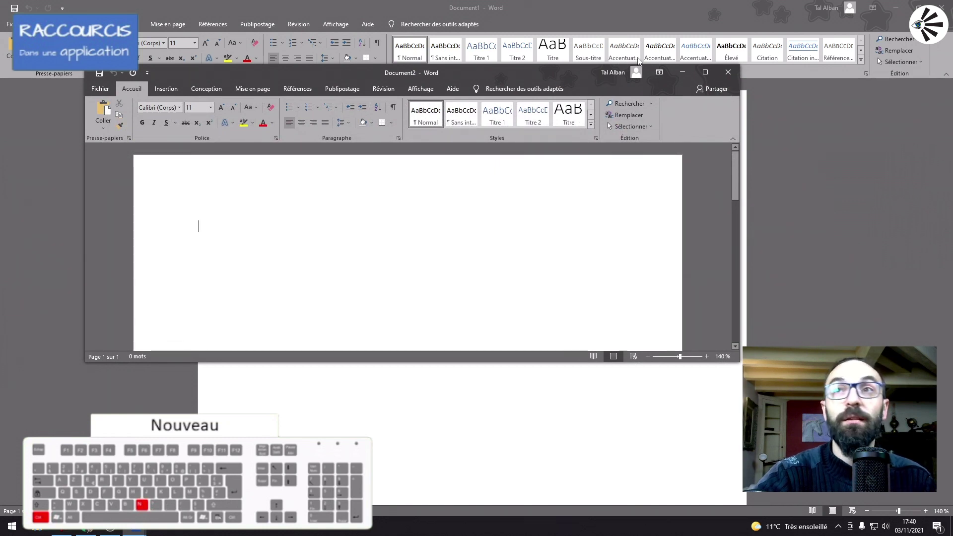
{"action": "left_click", "coordinate": [735, 72]}
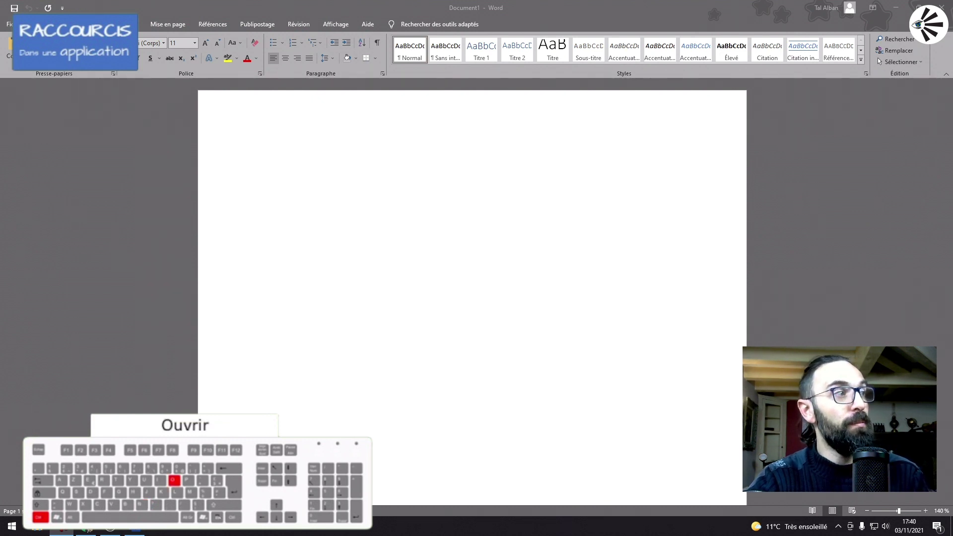
Show the Open page with the recent documents, and return to the blank Document1.
{"action": "left_click", "coordinate": [366, 9]}
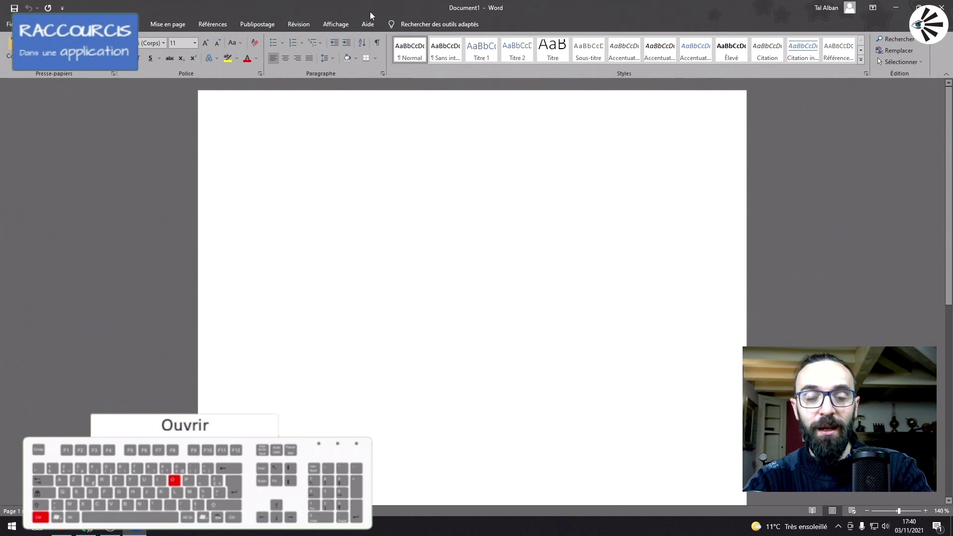
{"action": "key", "text": "ctrl+o"}
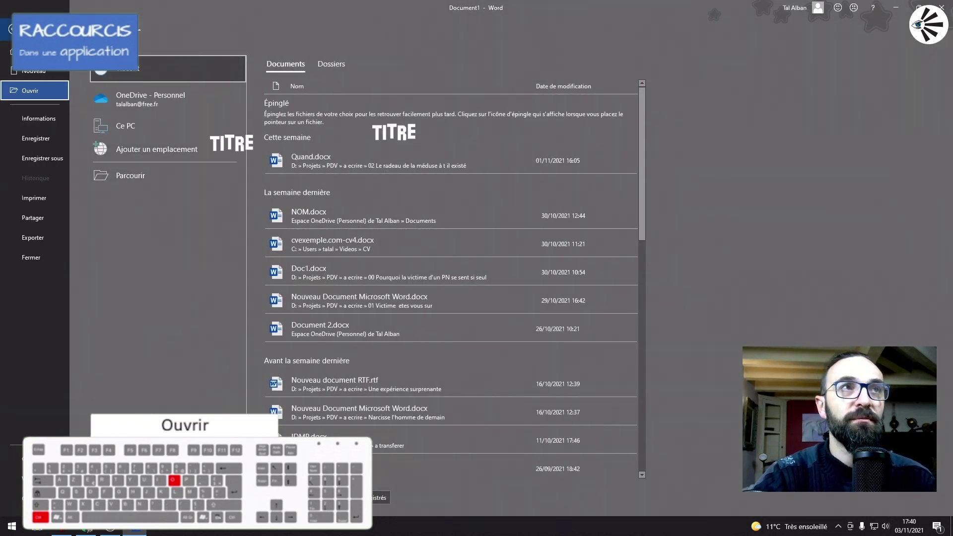
{"action": "key", "text": "Escape"}
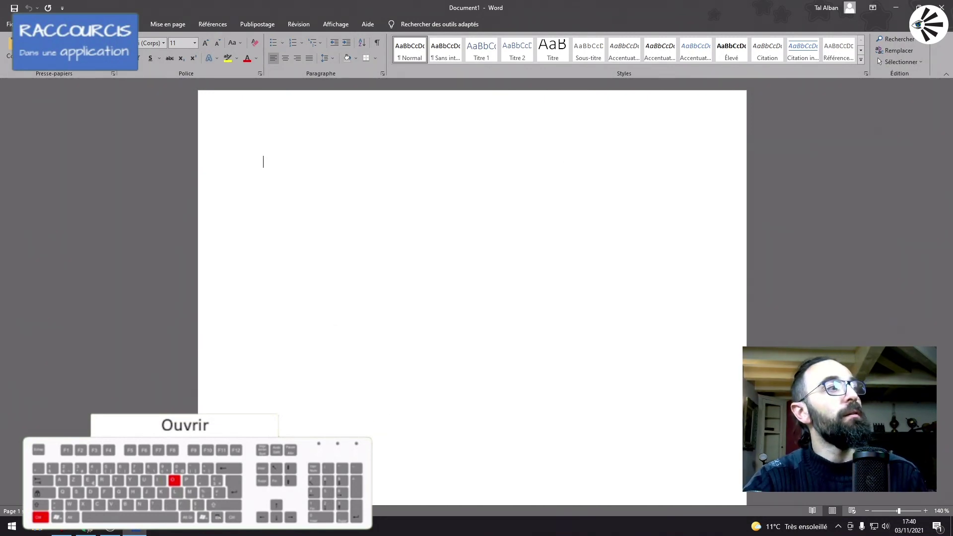
{"action": "key", "text": "ctrl+c"}
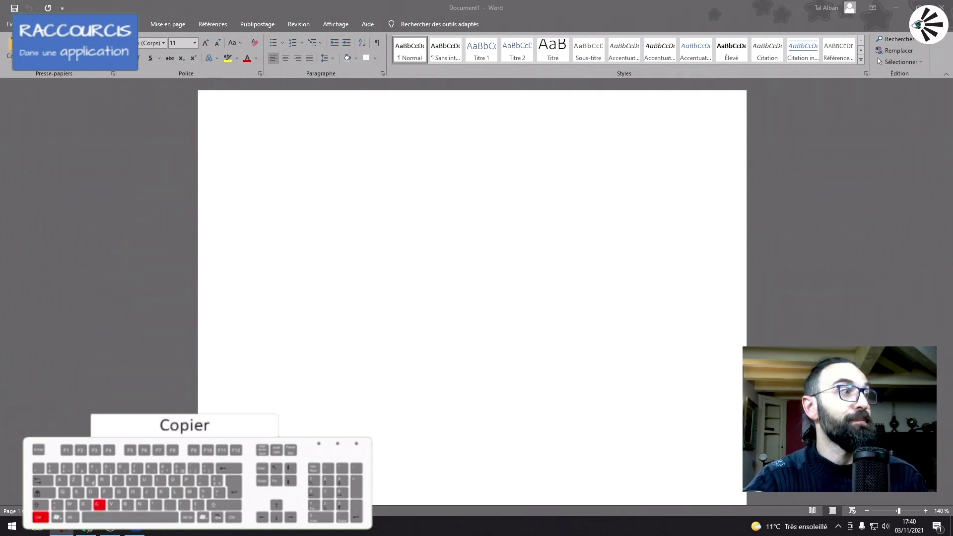
{"action": "left_click", "coordinate": [350, 147]}
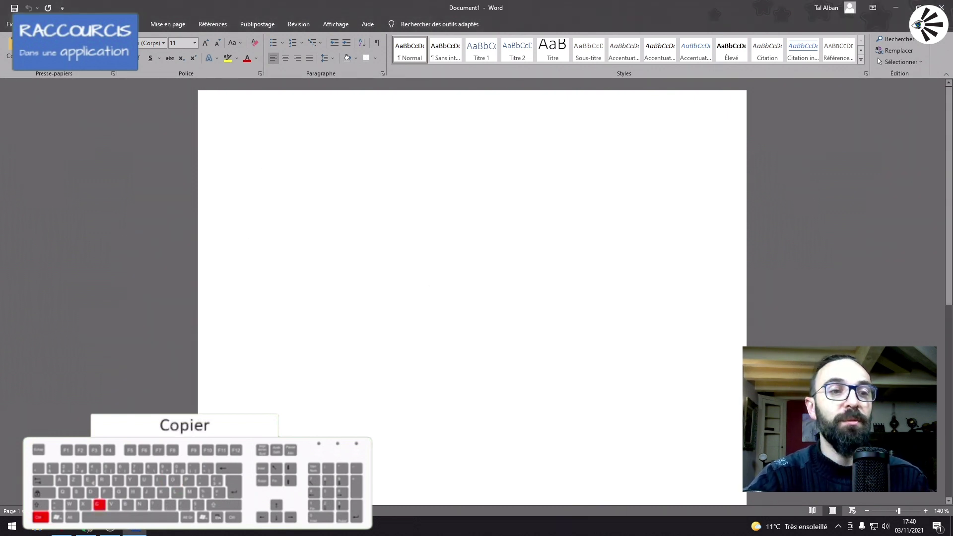